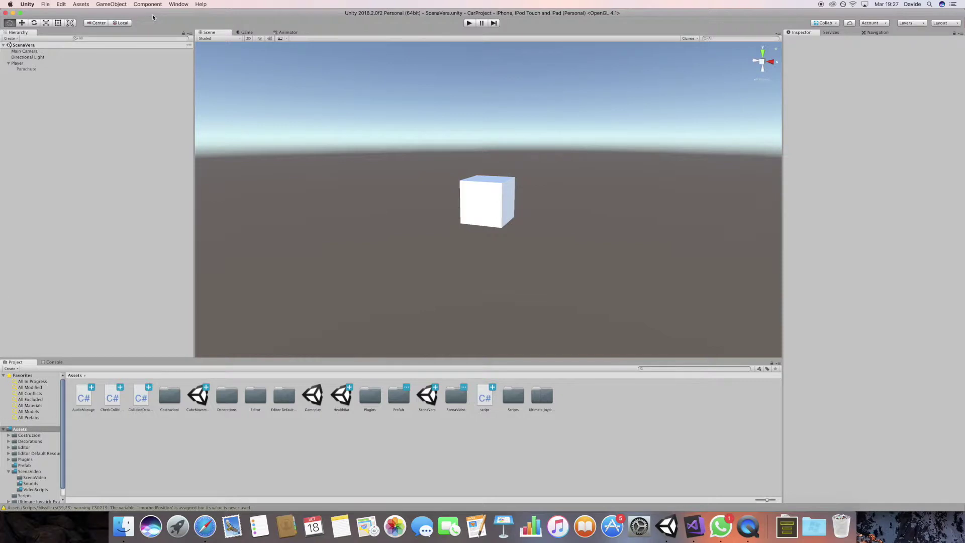
Step: Briefly enable Player's Parachute child, orbit to inspect it above the cube, then disable it
{"action": "left_click", "coordinate": [43, 64]}
{"action": "left_click", "coordinate": [45, 70]}
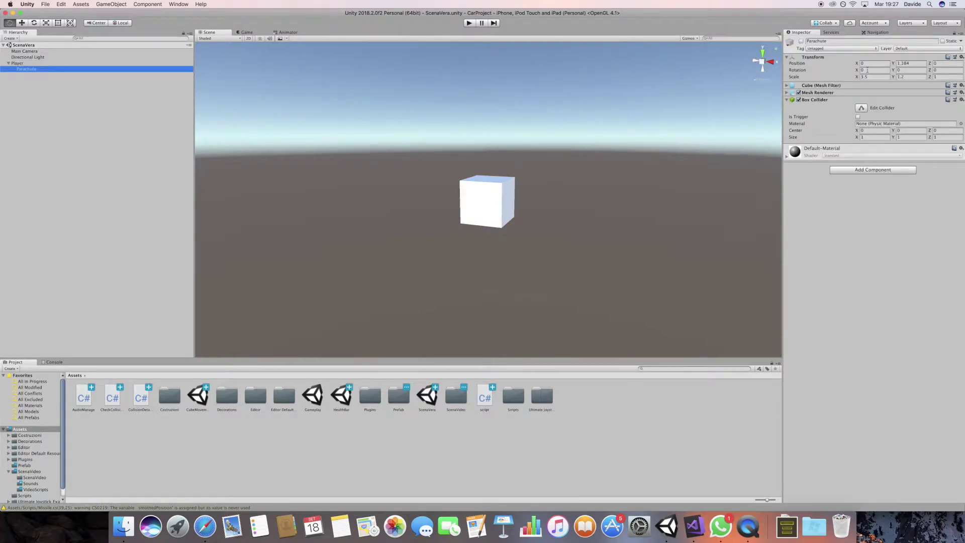
{"action": "left_click", "coordinate": [800, 41]}
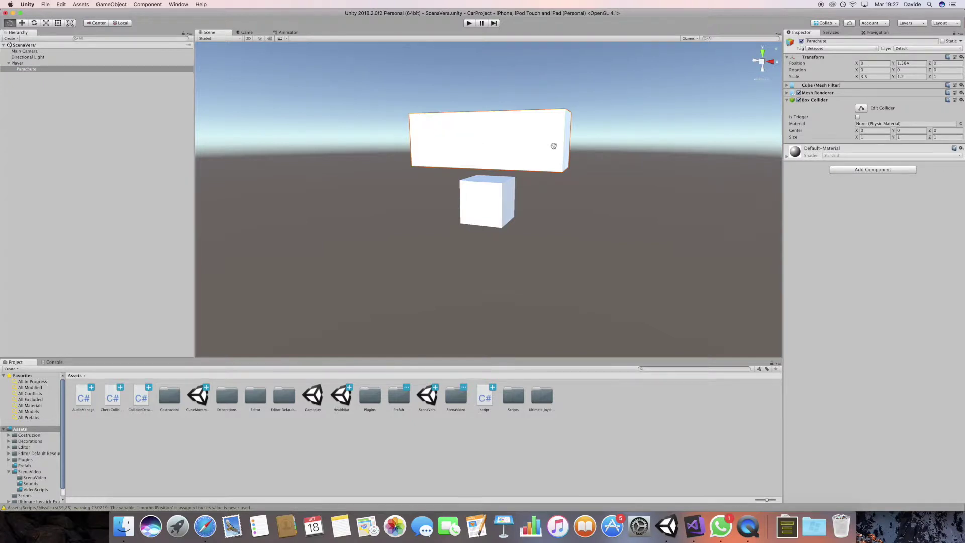
{"action": "key", "text": "alt"}
{"action": "left_click_drag", "start_coordinate": [621, 144], "coordinate": [611, 148], "text": "alt"}
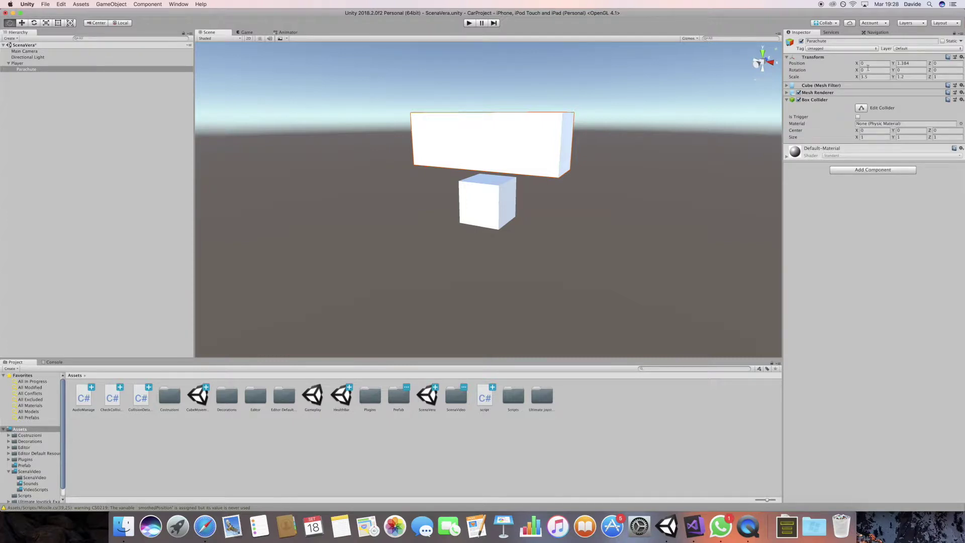
{"action": "left_click", "coordinate": [800, 40]}
Step: Set the disabled Parachute object's Tag to Parachute
{"action": "right_click", "coordinate": [76, 160]}
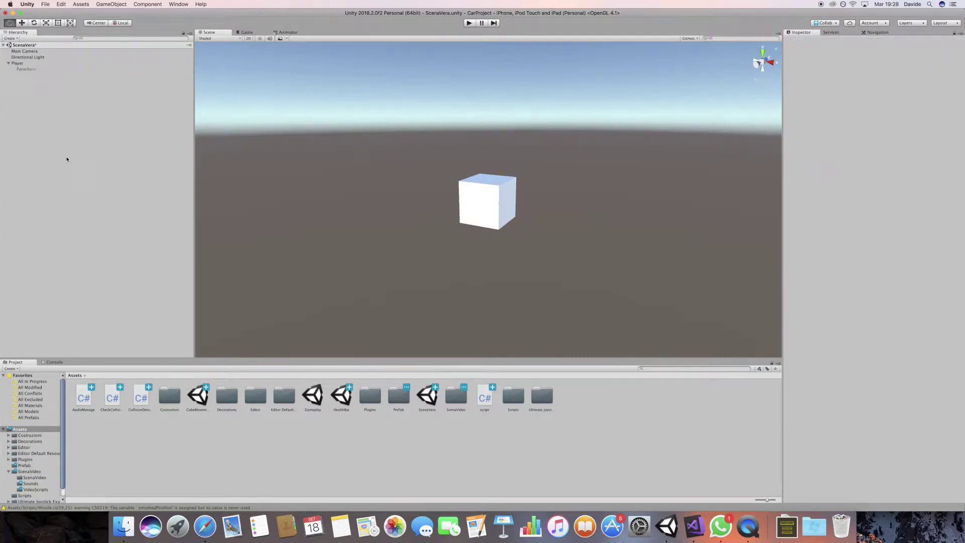
{"action": "left_click", "coordinate": [32, 70]}
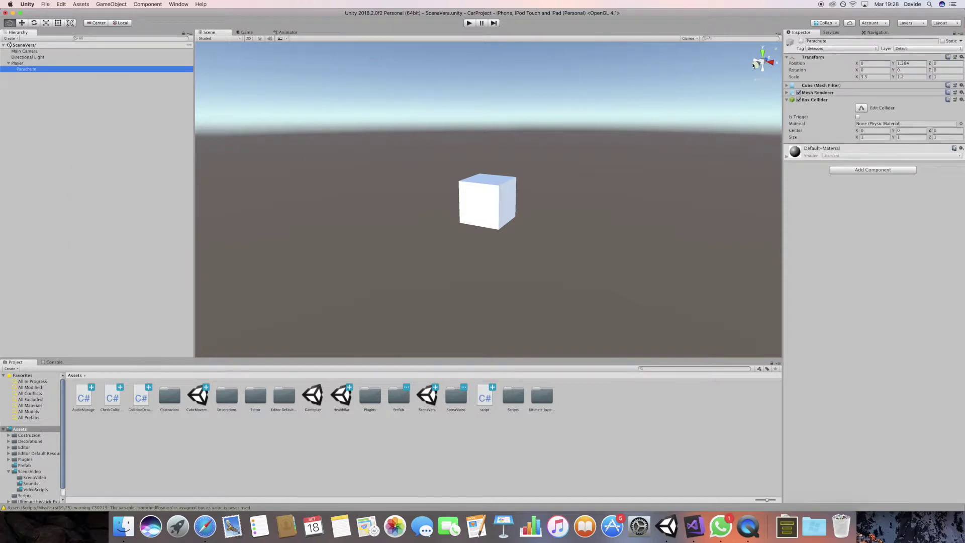
{"action": "left_click", "coordinate": [822, 49]}
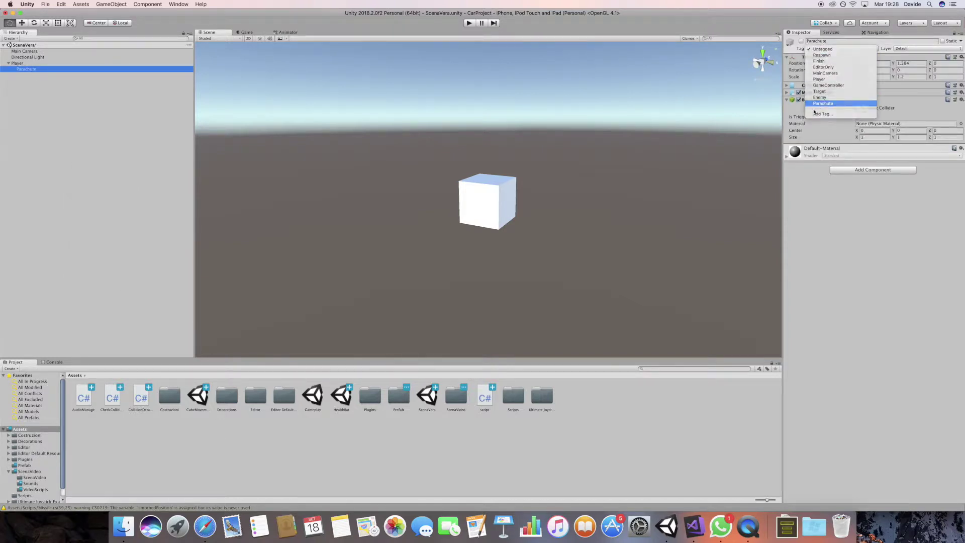
{"action": "left_click", "coordinate": [838, 107]}
{"action": "left_click", "coordinate": [87, 167]}
{"action": "right_click", "coordinate": [87, 167]}
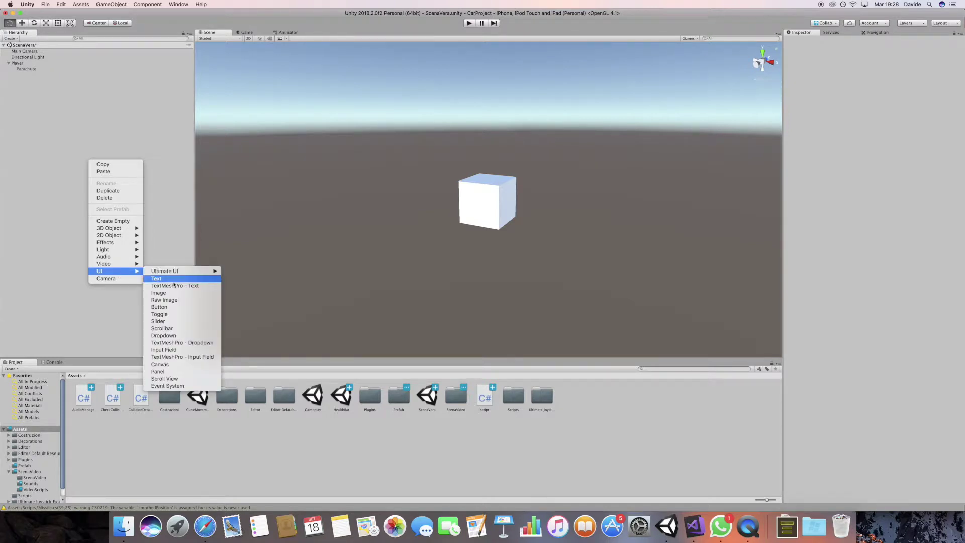
Step: Create a UI Button with its Canvas and preview it in the Game view at iPhone 5 Wide
{"action": "key", "text": "Down"}
{"action": "key", "text": "Down"}
{"action": "key", "text": "Down"}
{"action": "key", "text": "Return"}
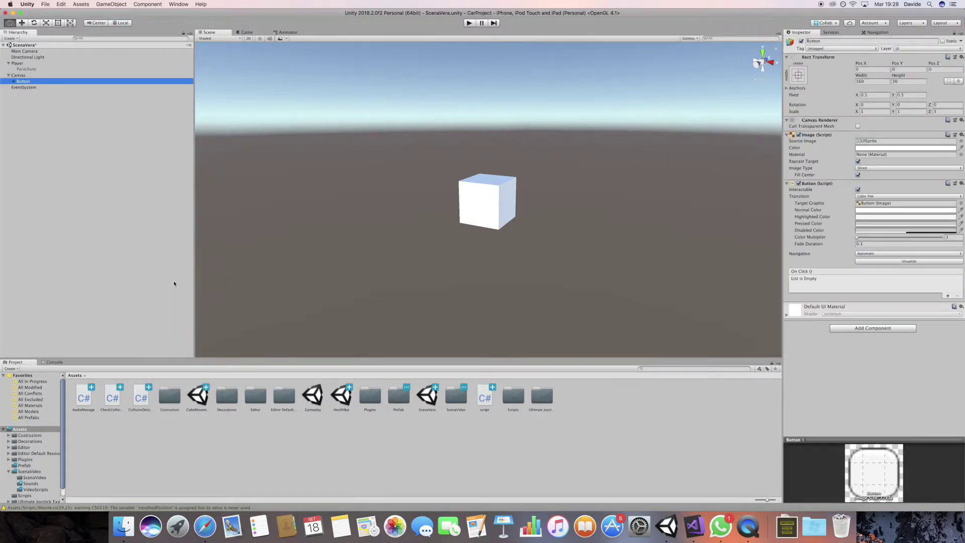
{"action": "left_click", "coordinate": [243, 33]}
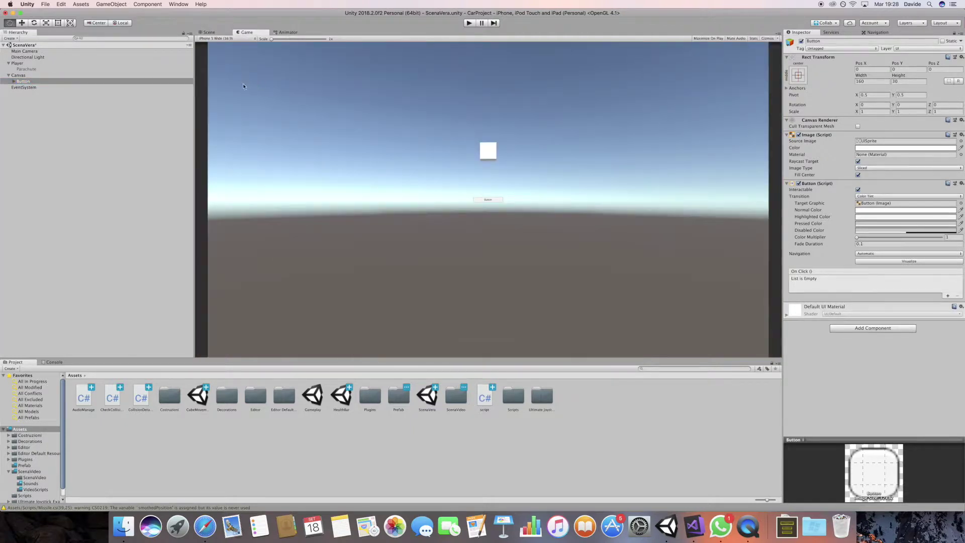
{"action": "left_click", "coordinate": [213, 38]}
{"action": "left_click", "coordinate": [214, 38]}
{"action": "left_click", "coordinate": [213, 42]}
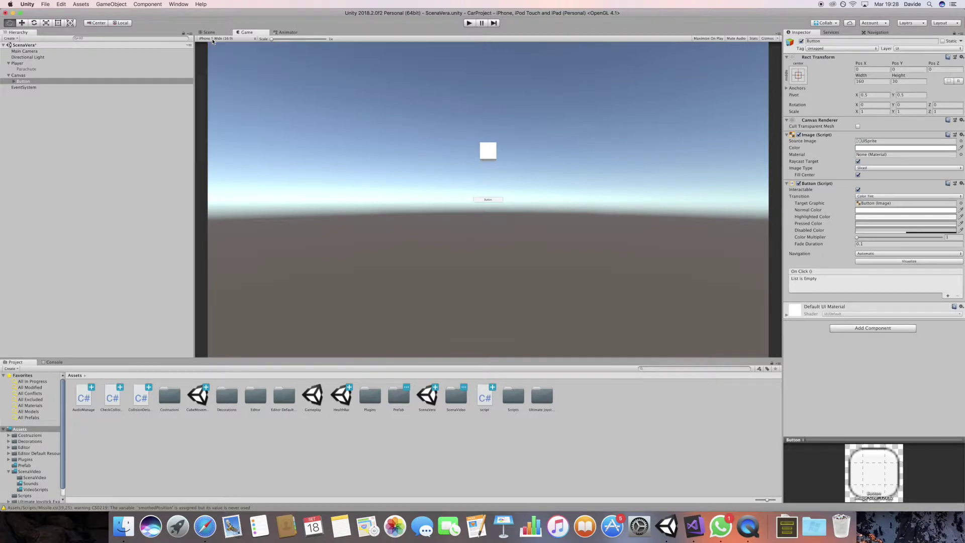
Step: Set the Button's Rect Transform to width 200 and height 100
{"action": "left_click", "coordinate": [103, 81]}
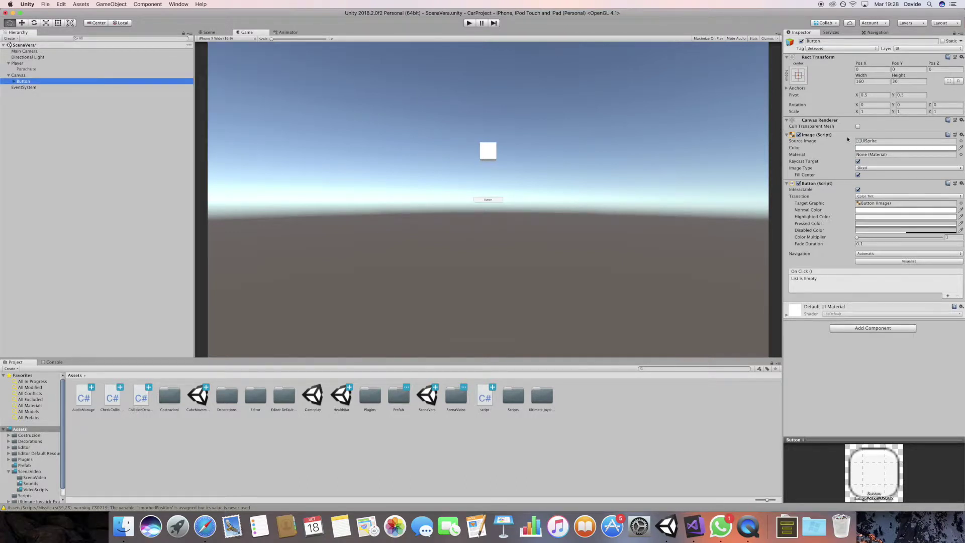
{"action": "double_click", "coordinate": [862, 81]}
{"action": "type", "text": "200"}
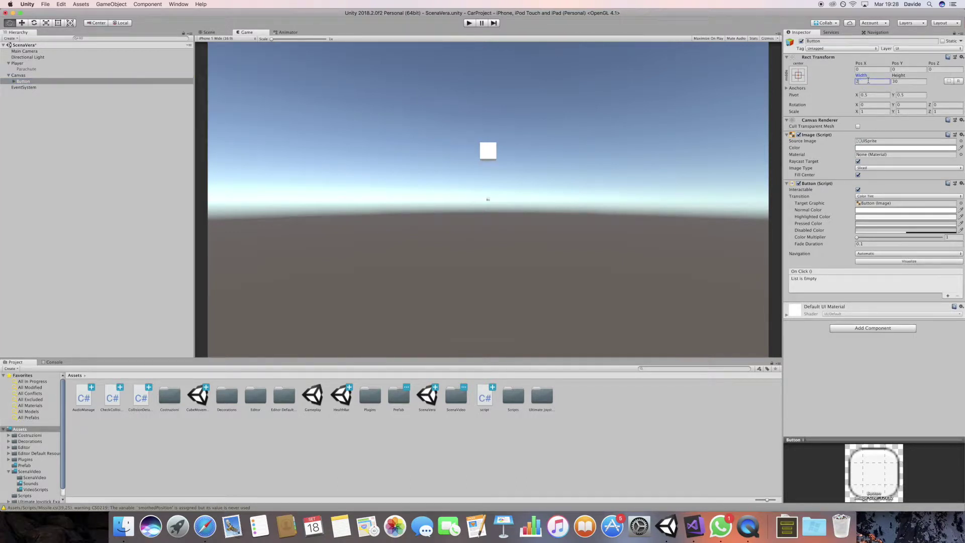
{"action": "key", "text": "Tab"}
{"action": "type", "text": "100"}
{"action": "left_click", "coordinate": [37, 81]}
Step: Change the Button's Text child label to 'OPEN PARACHUTE'
{"action": "key", "text": "Right"}
{"action": "key", "text": "Down"}
{"action": "key", "text": "Up"}
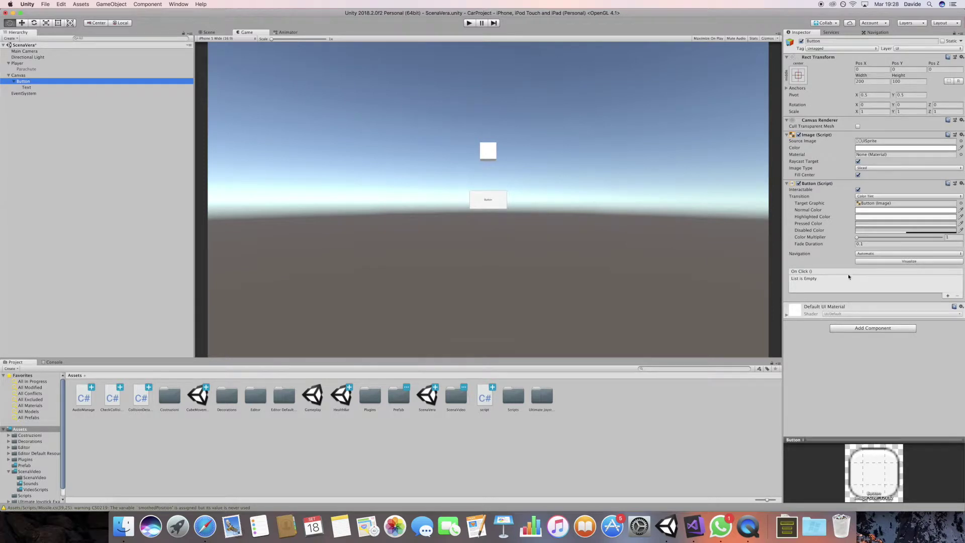
{"action": "key", "text": "Down"}
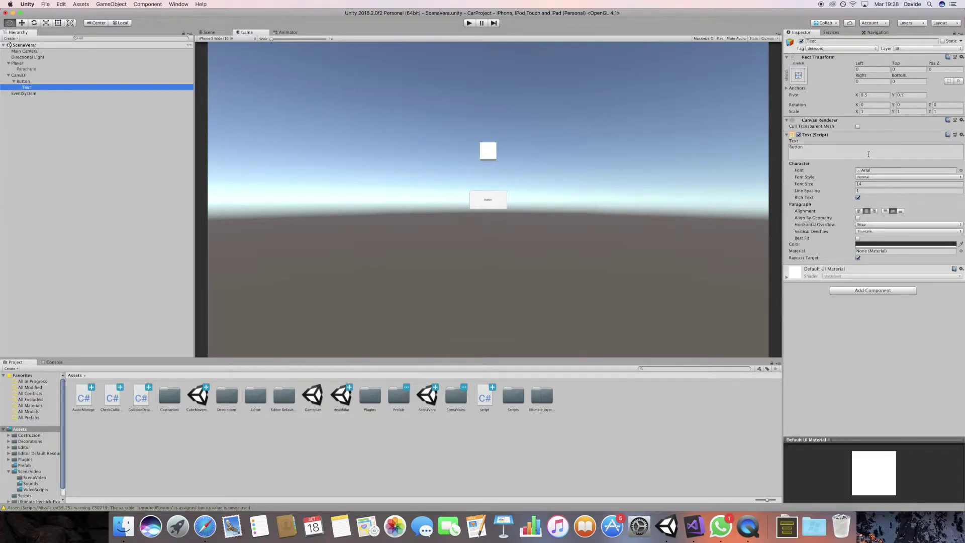
{"action": "left_click", "coordinate": [868, 154]}
{"action": "key", "text": "super+a"}
{"action": "key", "text": "BackSpace"}
{"action": "type", "text": "GIOCA"}
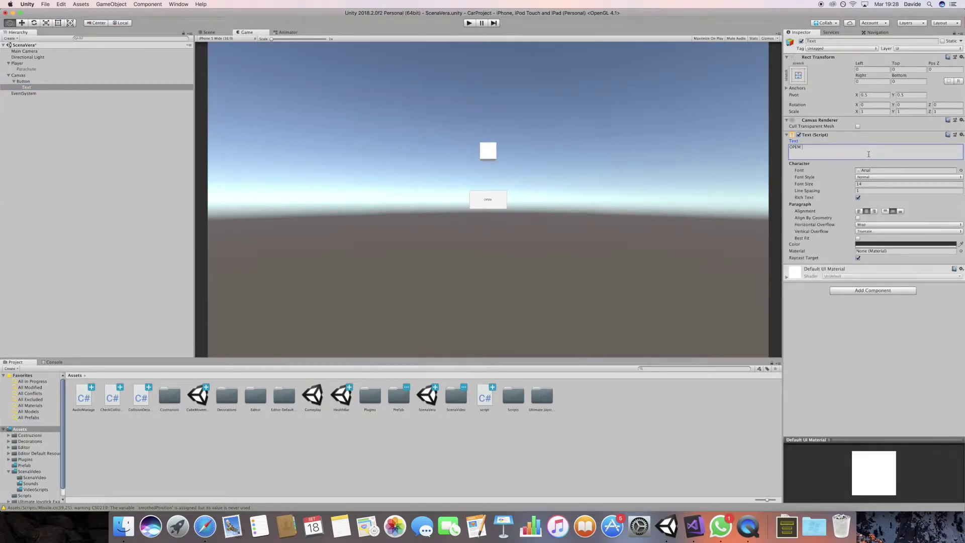
{"action": "key", "text": "BackSpace"}
{"action": "type", "text": "N PARACH"}
{"action": "type", "text": "UT"}
{"action": "type", "text": "E"}
Step: Increase the label's Font Size
{"action": "left_click_drag", "start_coordinate": [825, 187], "coordinate": [835, 186]}
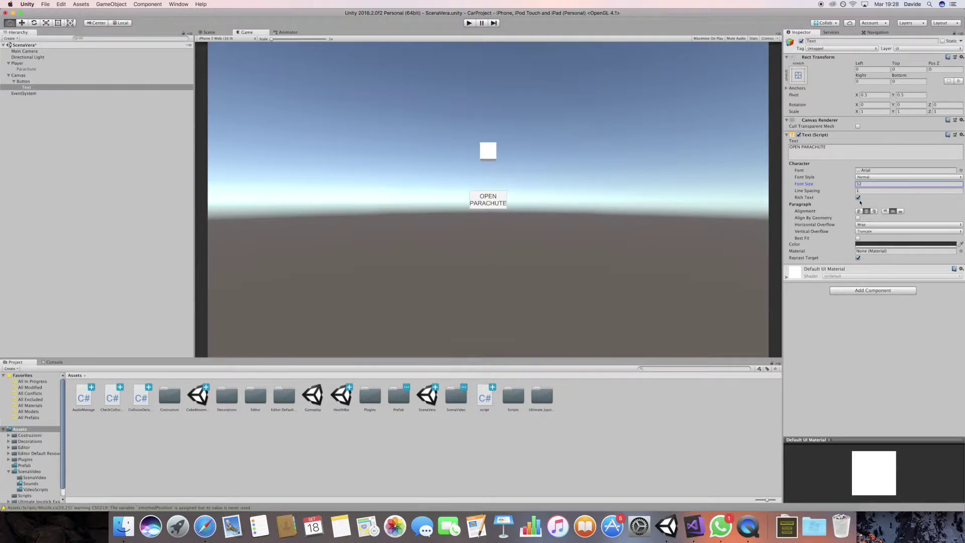
{"action": "key", "text": "BackSpace"}
{"action": "key", "text": "BackSpace"}
{"action": "type", "text": "20"}
{"action": "left_click", "coordinate": [16, 82]}
Step: Rename the Button object to 'Parachute' in the Hierarchy
{"action": "left_click", "coordinate": [15, 83]}
{"action": "key", "text": "Return"}
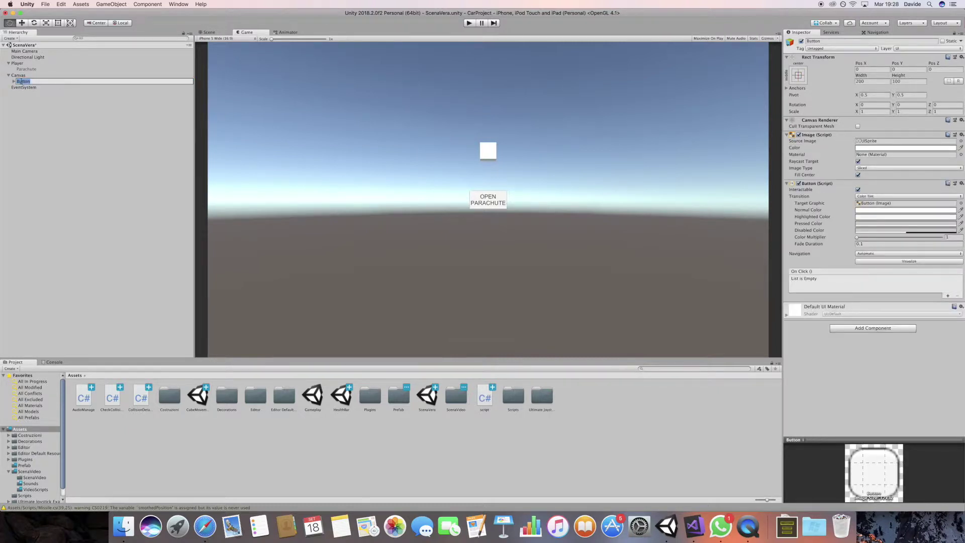
{"action": "type", "text": "parachute"}
{"action": "key", "text": "Return"}
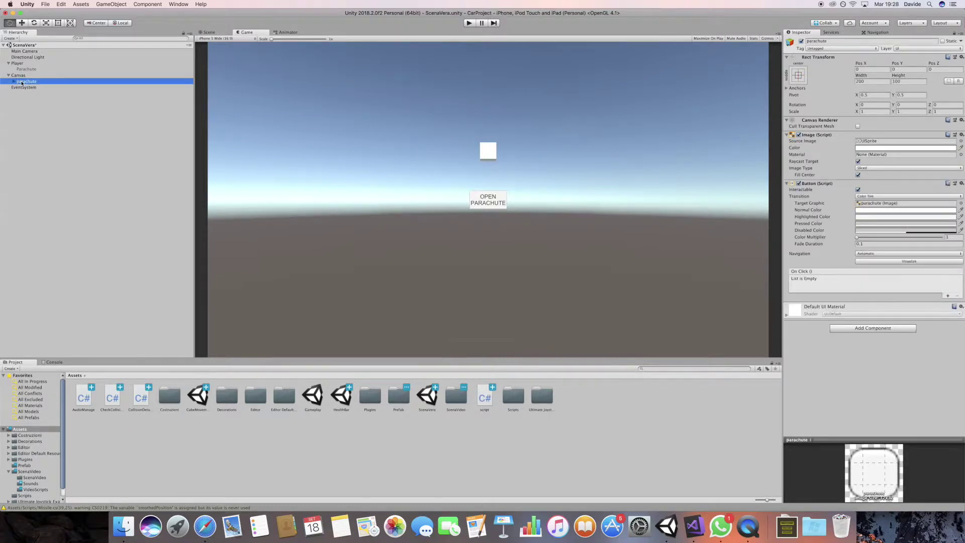
{"action": "key", "text": "Return"}
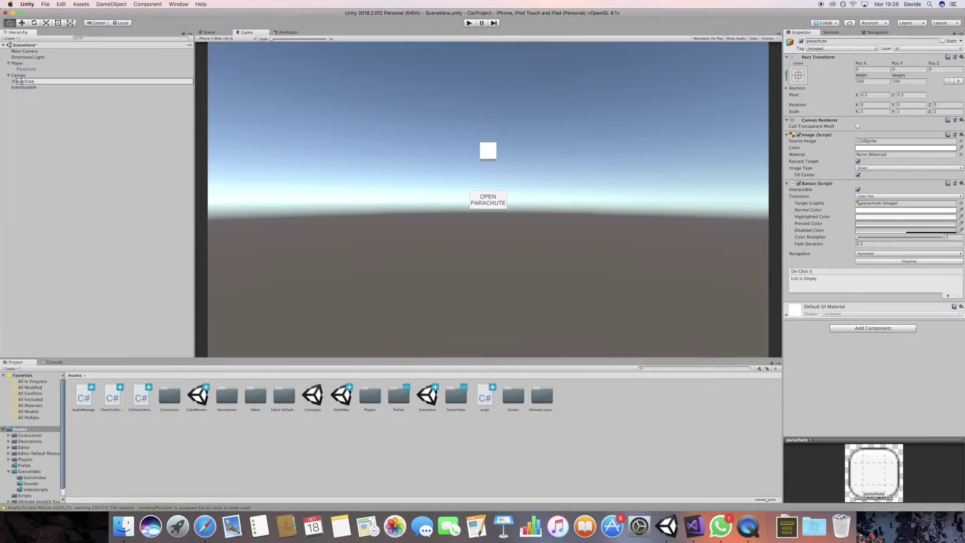
{"action": "key", "text": "Return"}
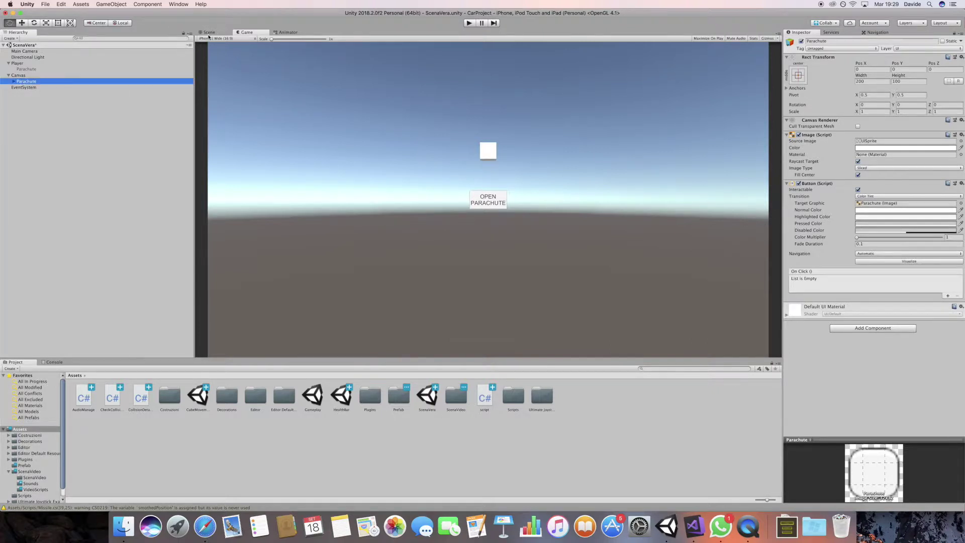
Step: Frame the Parachute button in the Scene view
{"action": "left_click", "coordinate": [209, 32]}
{"action": "key", "text": "f"}
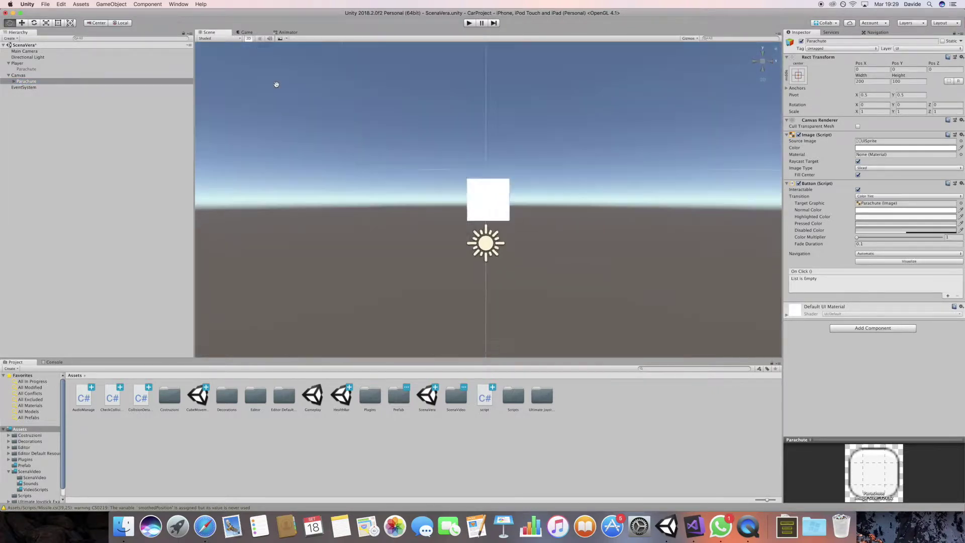
{"action": "double_click", "coordinate": [83, 81]}
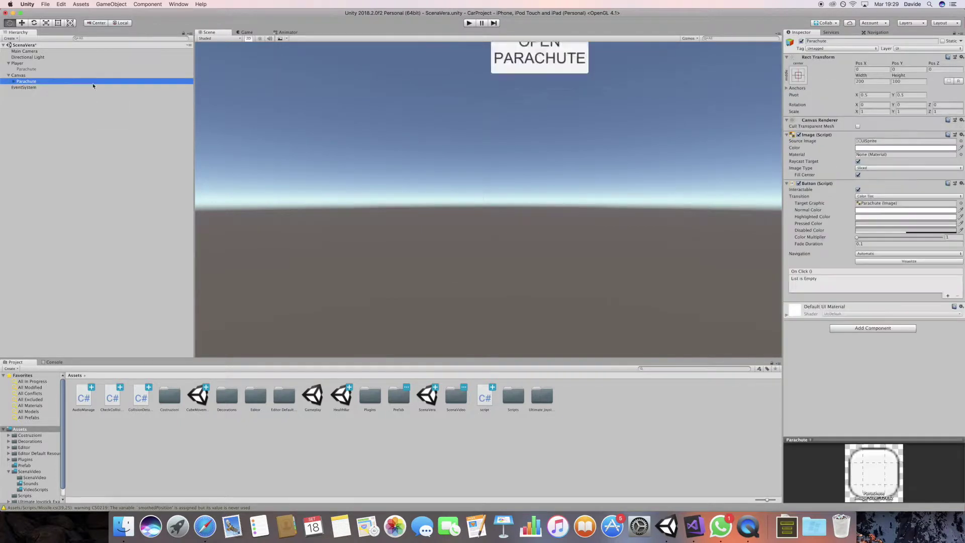
Step: Move the Parachute button toward the lower right of the canvas with the Move tool
{"action": "left_click", "coordinate": [112, 88]}
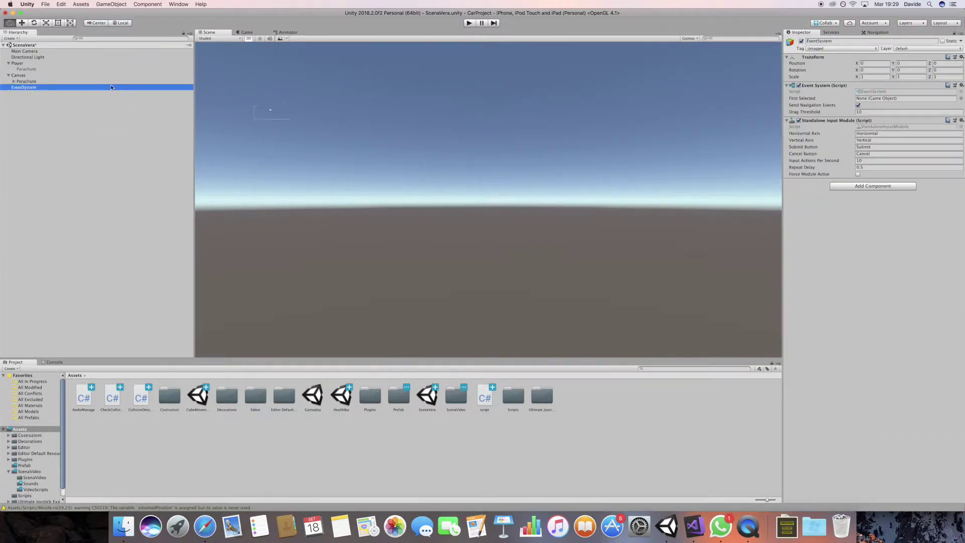
{"action": "double_click", "coordinate": [112, 82]}
{"action": "scroll", "coordinate": [262, 99], "scroll_direction": "down", "scroll_amount": 5}
{"action": "scroll", "coordinate": [261, 99], "scroll_direction": "down", "scroll_amount": 3}
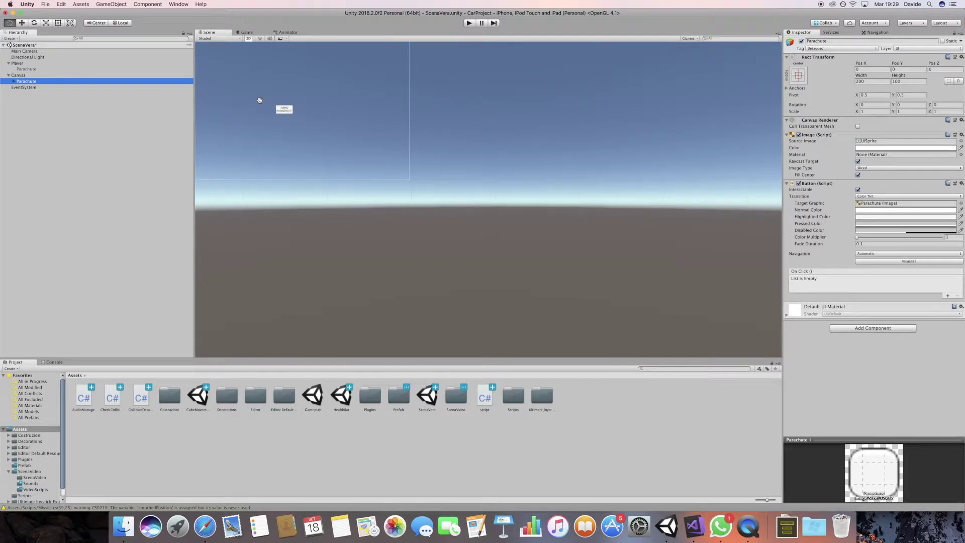
{"action": "middle_click_drag", "start_coordinate": [259, 100], "coordinate": [366, 183]}
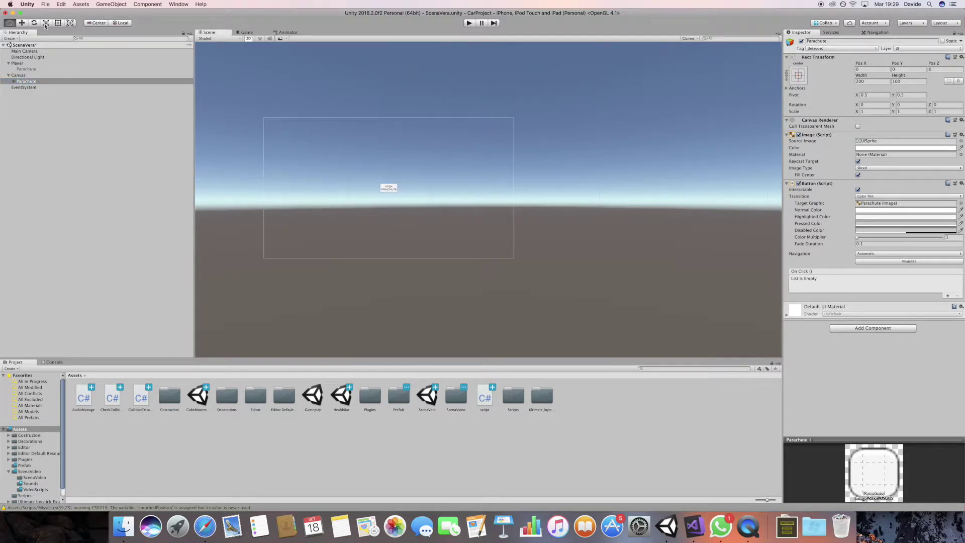
{"action": "left_click", "coordinate": [23, 24]}
{"action": "left_click_drag", "start_coordinate": [400, 188], "coordinate": [482, 228]}
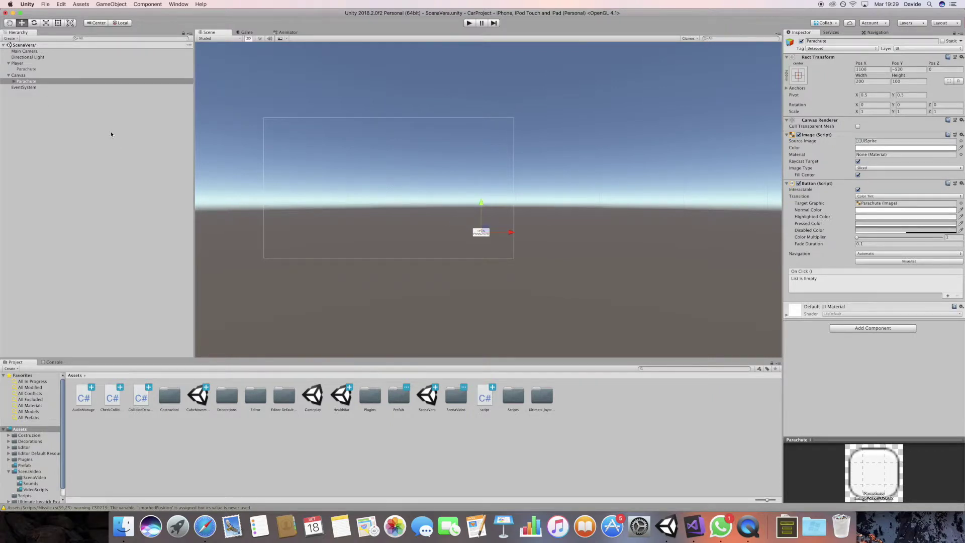
Step: Set the button's Scale X and Y to 2 and preview it in the Game view
{"action": "left_click", "coordinate": [19, 76]}
{"action": "left_click", "coordinate": [23, 81]}
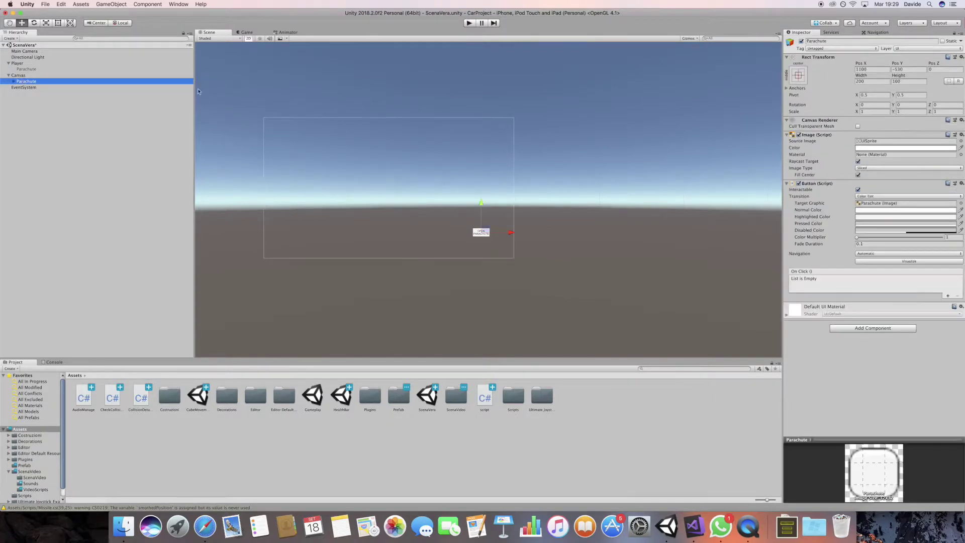
{"action": "left_click", "coordinate": [872, 112]}
{"action": "type", "text": "2"}
{"action": "key", "text": "Tab"}
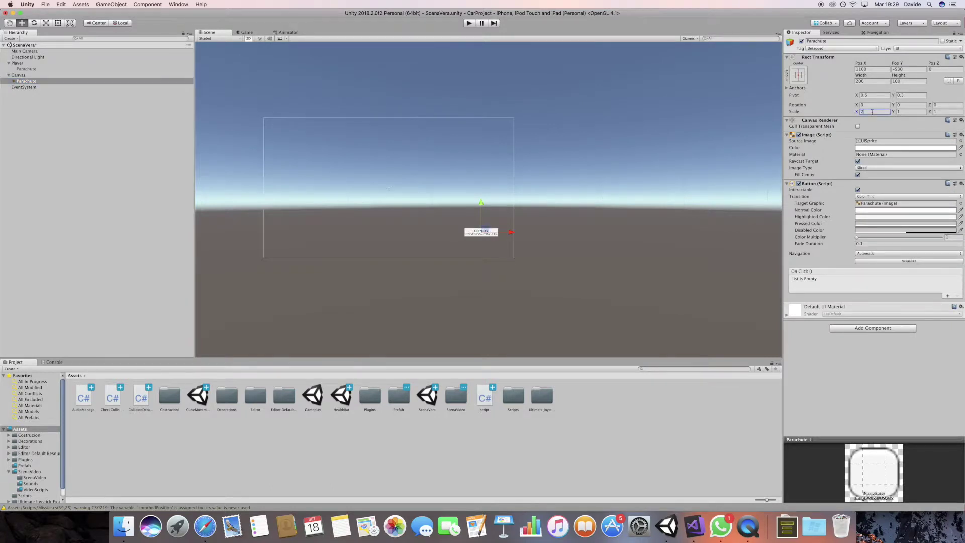
{"action": "type", "text": "2"}
{"action": "key", "text": "Tab"}
{"action": "left_click_drag", "start_coordinate": [510, 232], "coordinate": [509, 237]}
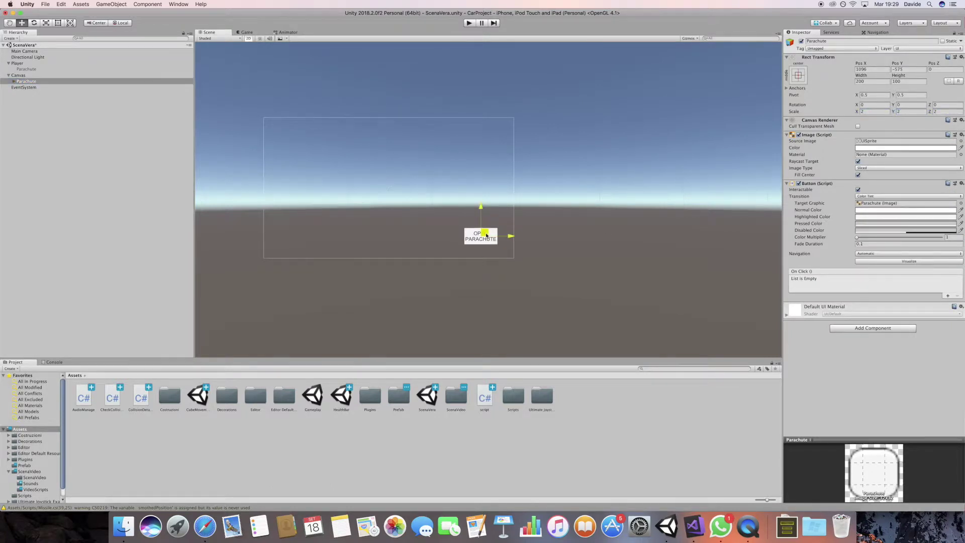
{"action": "left_click", "coordinate": [245, 32]}
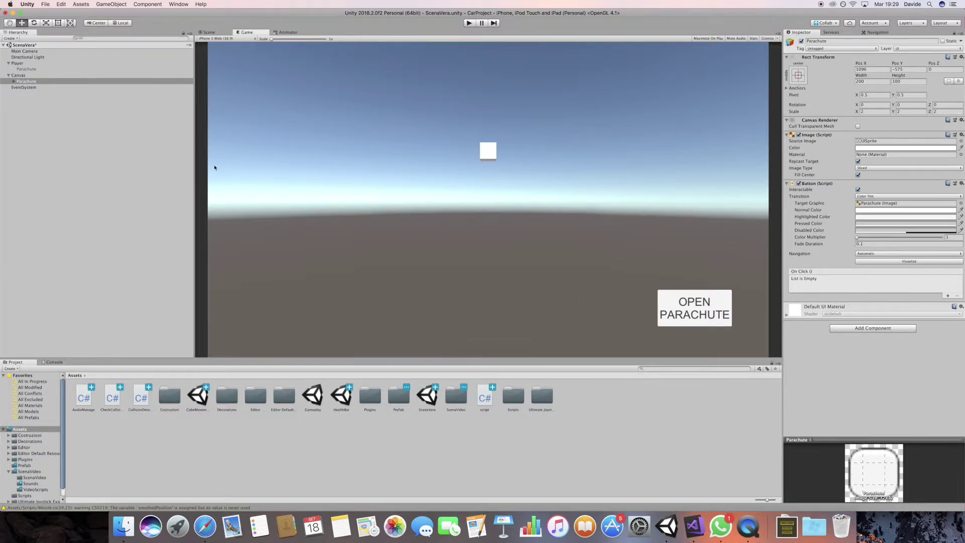
{"action": "left_click", "coordinate": [30, 77]}
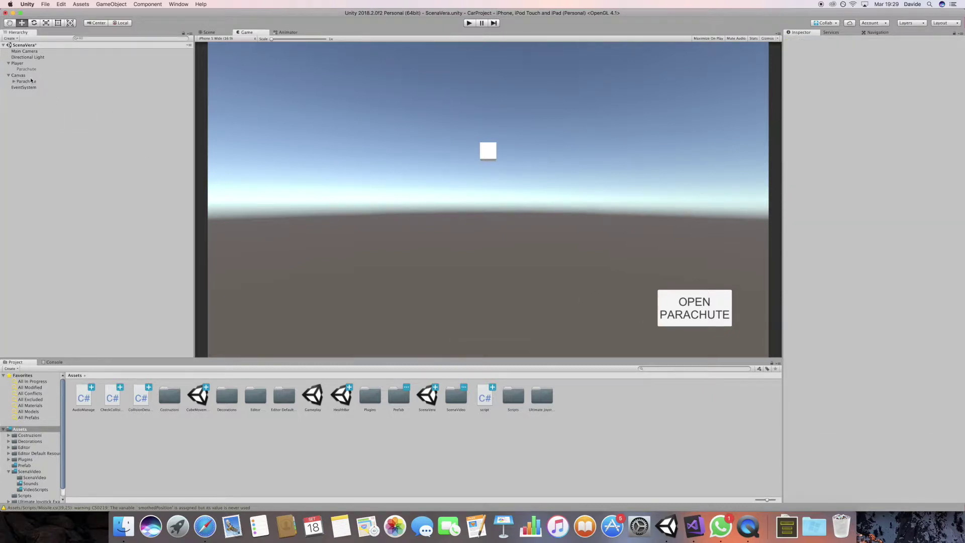
Step: Create an empty object named 'Scripts' in the Hierarchy
{"action": "right_click", "coordinate": [40, 108]}
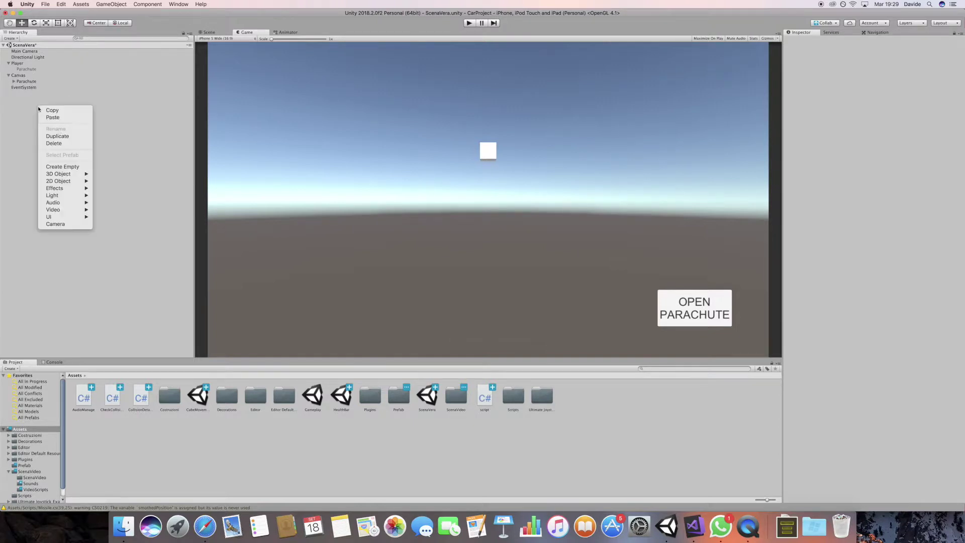
{"action": "left_click", "coordinate": [84, 167]}
{"action": "key", "text": "Return"}
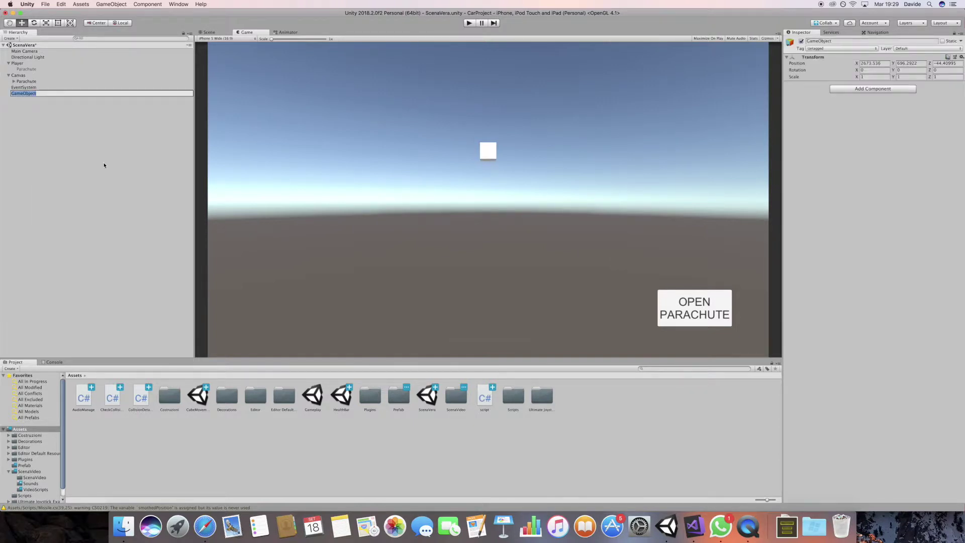
{"action": "type", "text": "Scripts"}
{"action": "key", "text": "Return"}
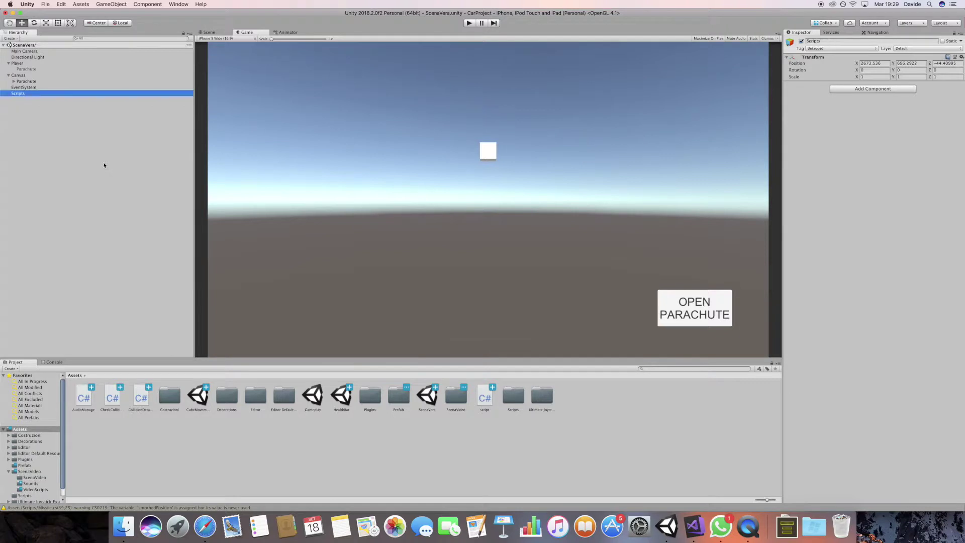
Step: Reset the Scripts object's Transform Position to 0, 0, 0
{"action": "left_click", "coordinate": [873, 89]}
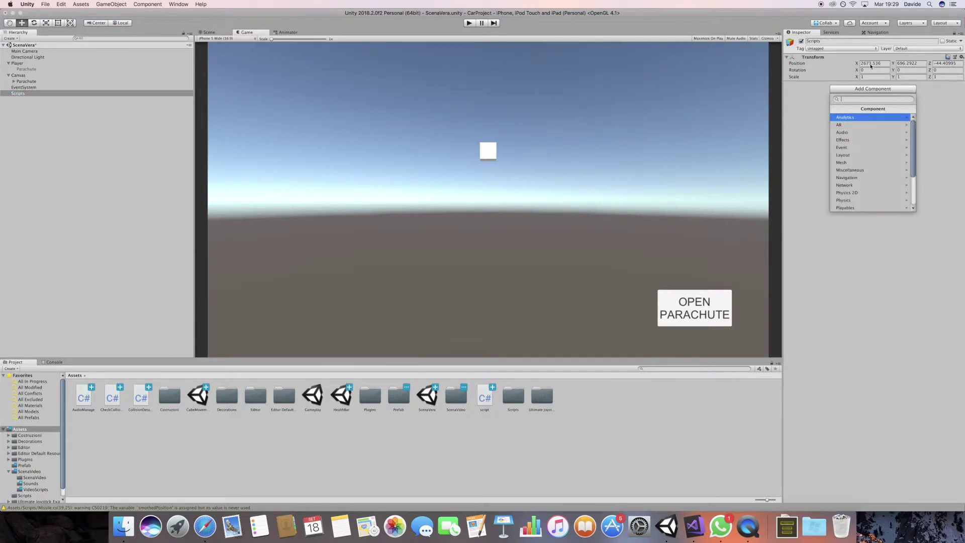
{"action": "left_click", "coordinate": [872, 63]}
{"action": "left_click", "coordinate": [872, 65]}
{"action": "type", "text": "0"}
{"action": "key", "text": "Tab"}
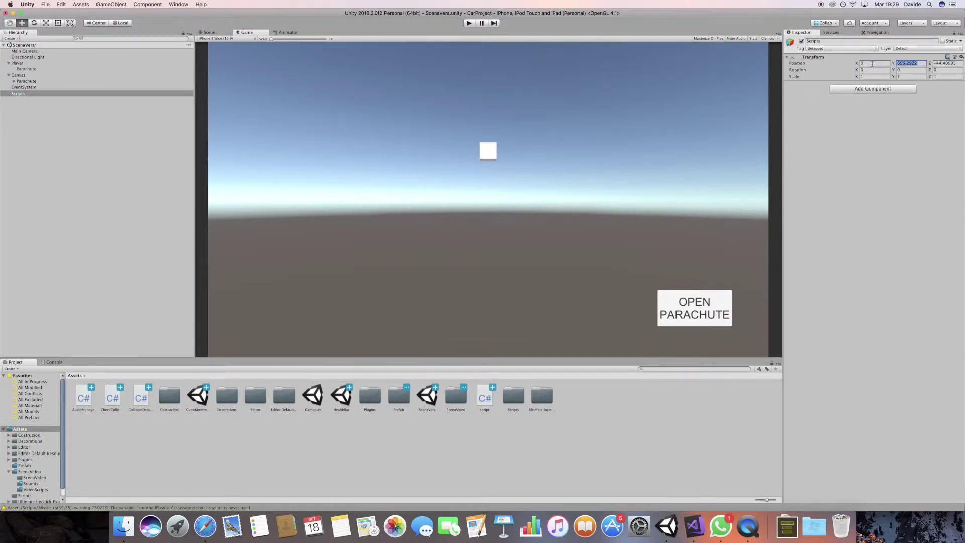
{"action": "key", "text": "Tab"}
{"action": "type", "text": "0"}
{"action": "left_click", "coordinate": [903, 58]}
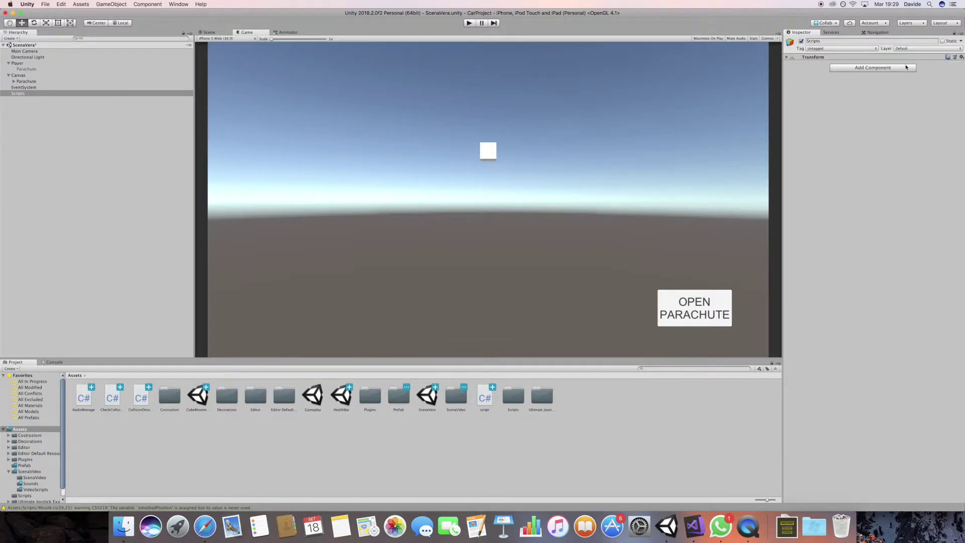
{"action": "left_click", "coordinate": [897, 56]}
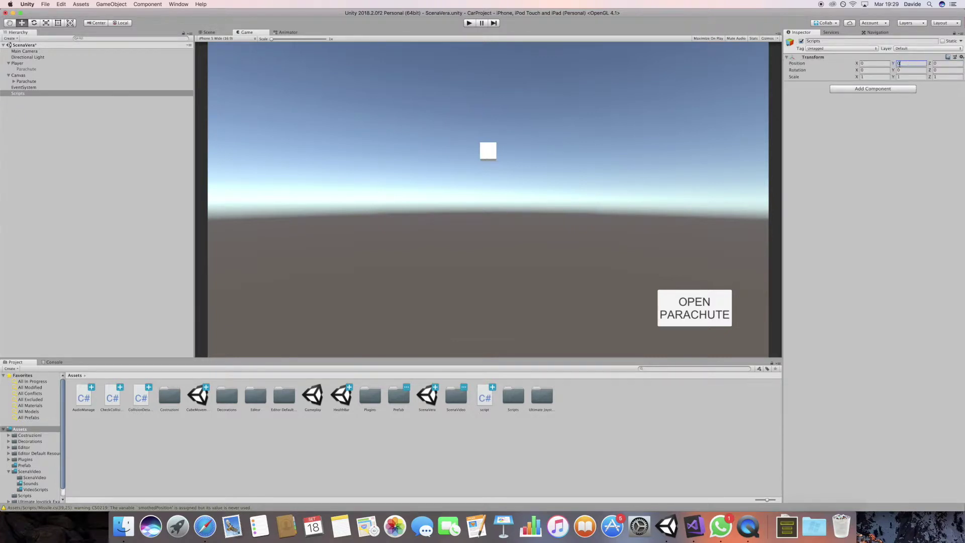
{"action": "left_click", "coordinate": [876, 88]}
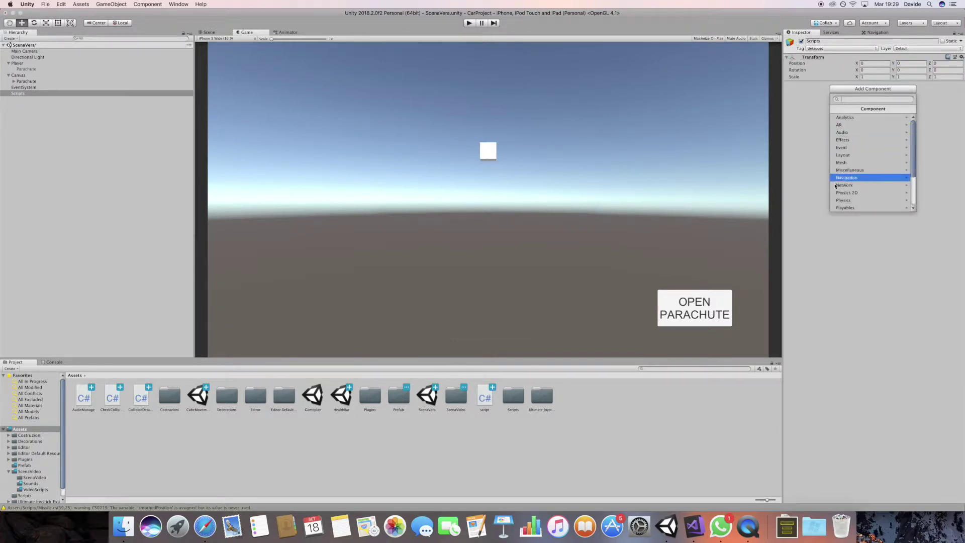
{"action": "scroll", "coordinate": [852, 210], "scroll_direction": "down", "scroll_amount": 3}
Step: Attach a new script named ManageGame to Scripts and open it via Edit Script
{"action": "left_click", "coordinate": [852, 208]}
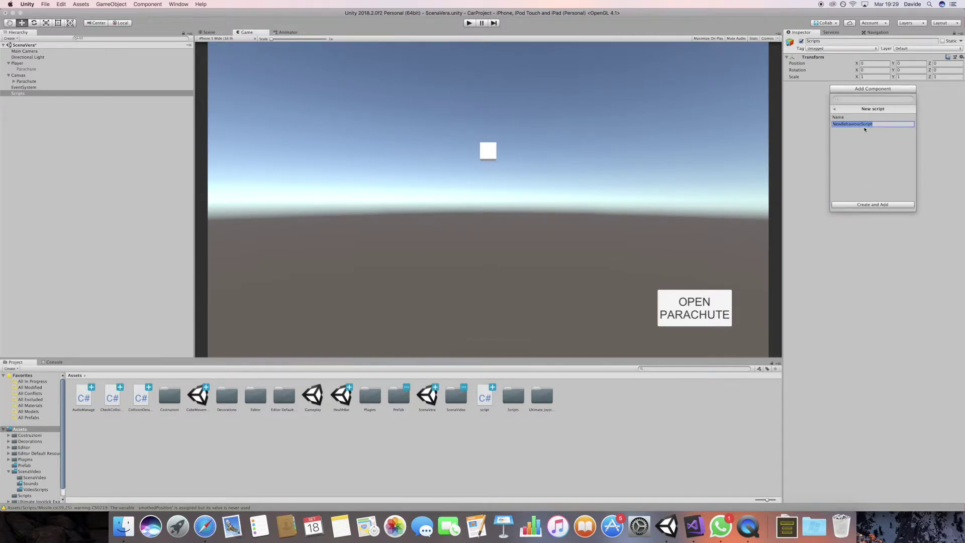
{"action": "type", "text": "MA"}
{"action": "type", "text": "an"}
{"action": "type", "text": "ame"}
{"action": "key", "text": "Return"}
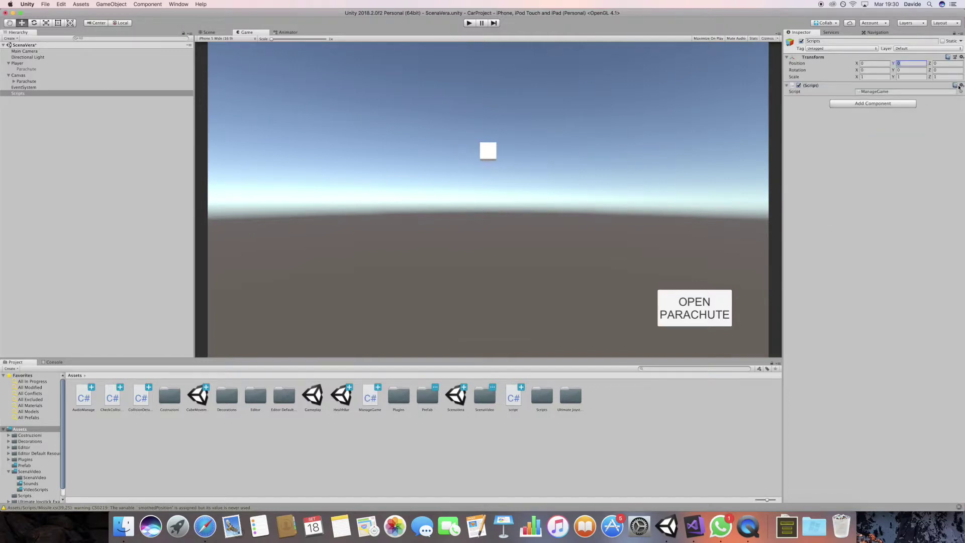
{"action": "left_click", "coordinate": [958, 86]}
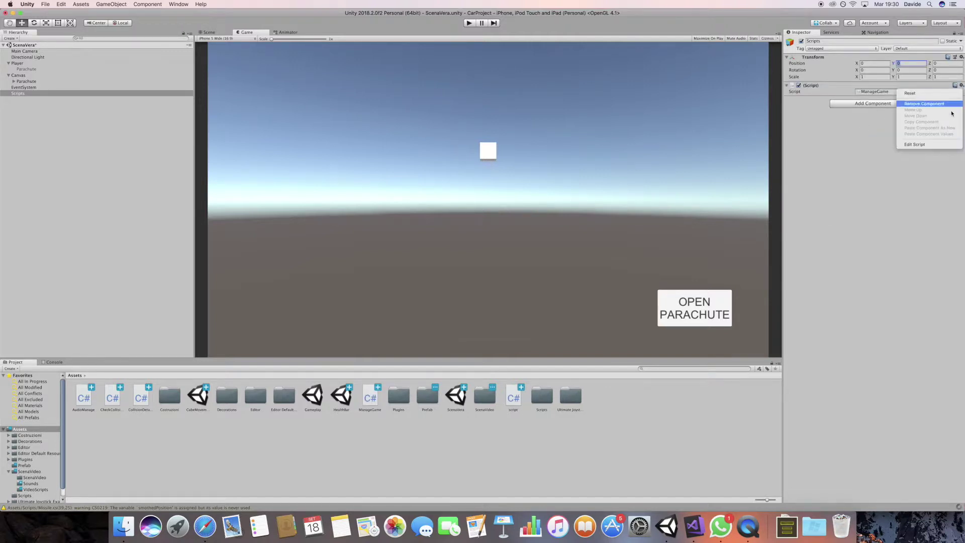
{"action": "left_click", "coordinate": [931, 143]}
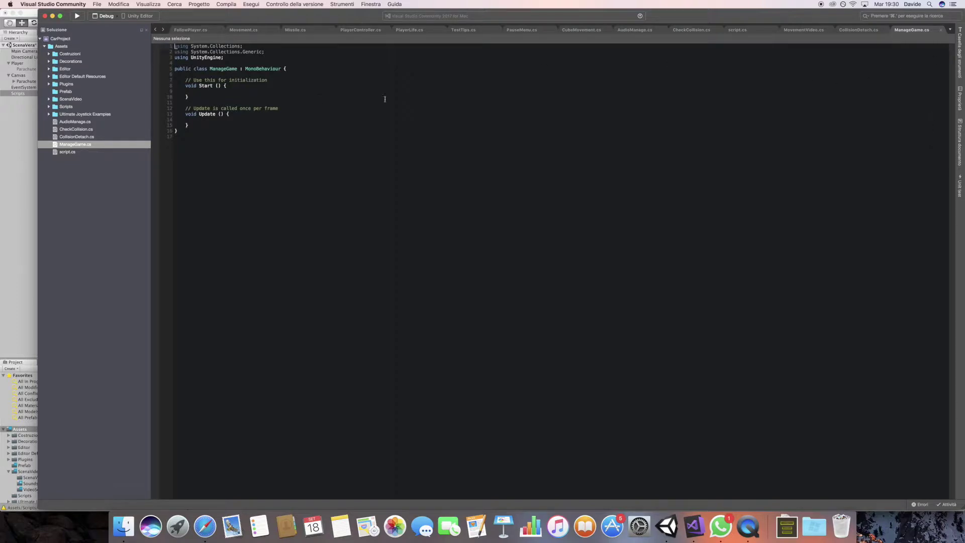
Step: Declare 'public GameObject parachute;' at the top of the ManageGame class
{"action": "left_click", "coordinate": [232, 70]}
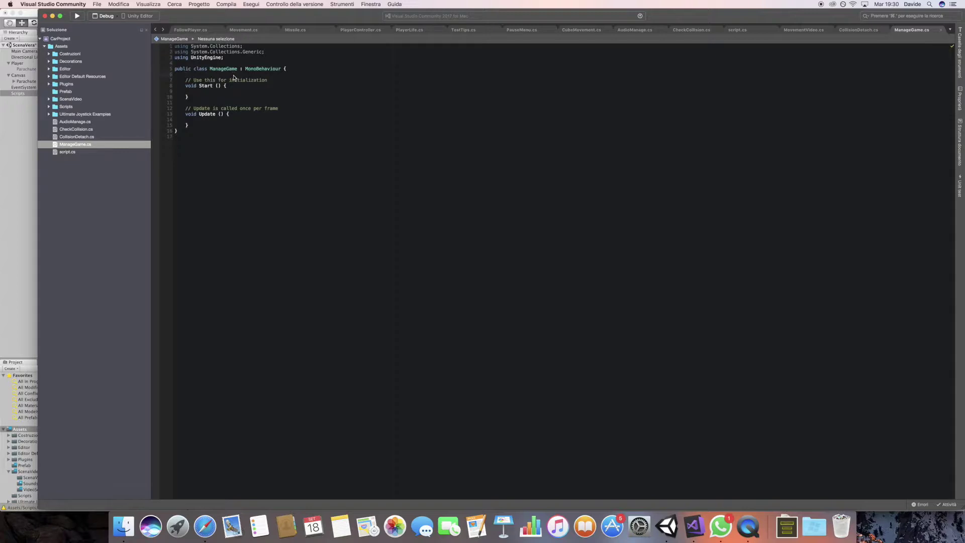
{"action": "key", "text": "Return"}
{"action": "key", "text": "Return"}
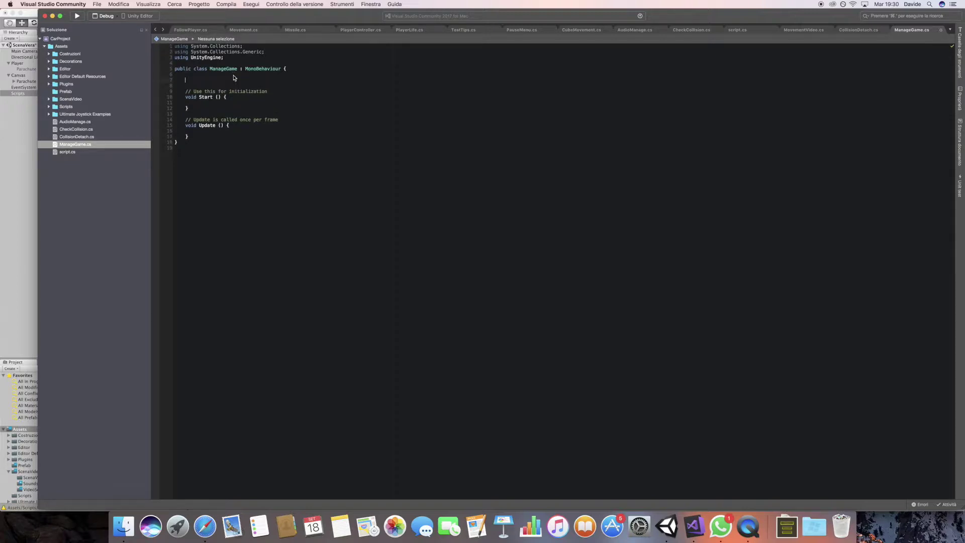
{"action": "type", "text": "p"}
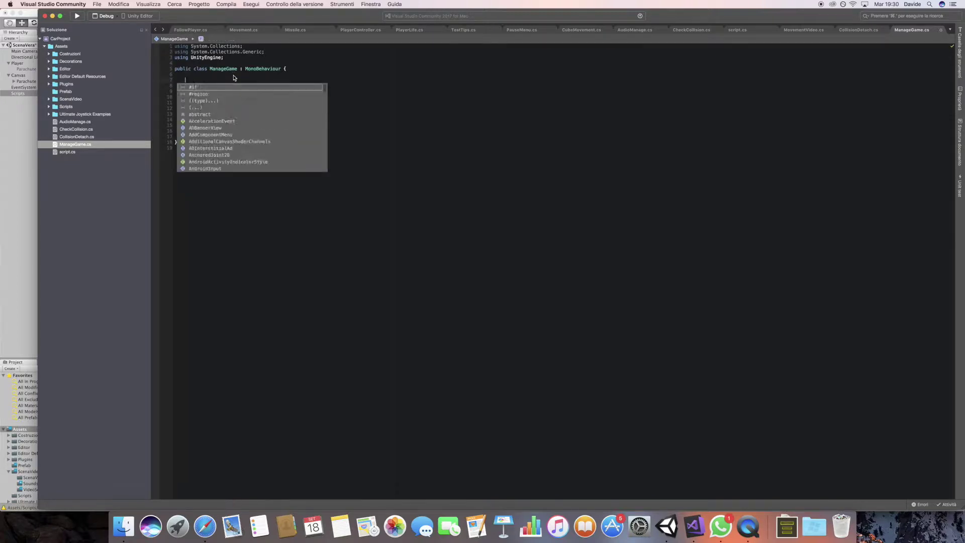
{"action": "type", "text": "ublic GameObject "}
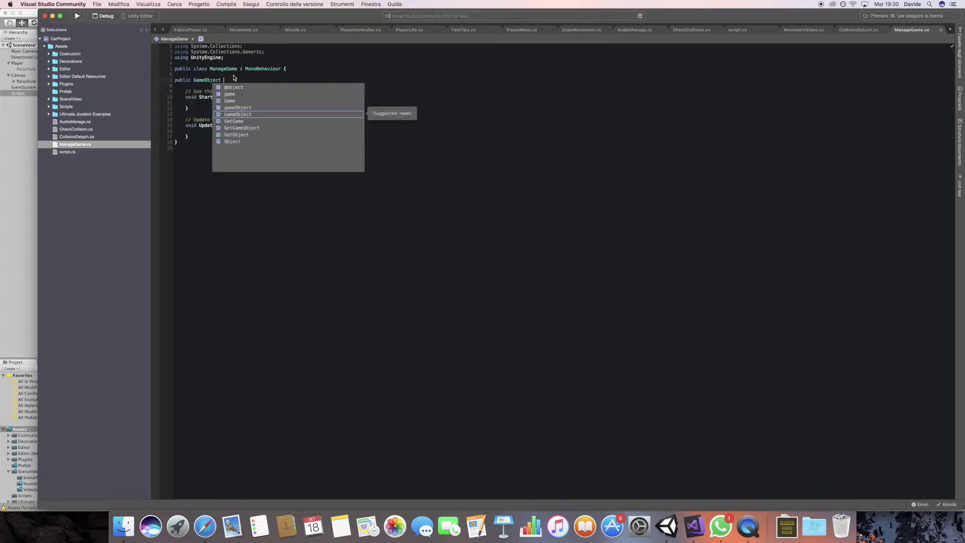
{"action": "type", "text": "P"}
{"action": "key", "text": "BackSpace"}
{"action": "type", "text": "parach"}
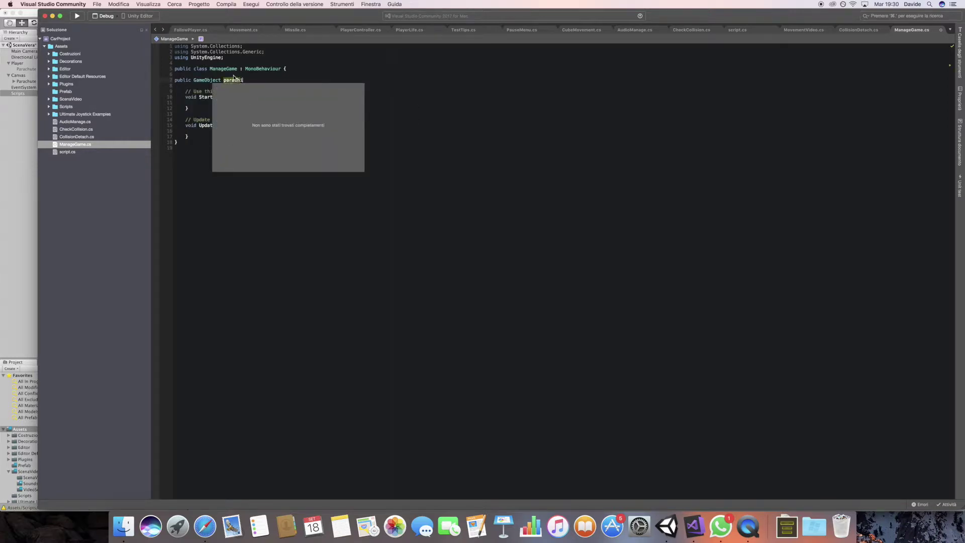
{"action": "type", "text": "White"}
{"action": "key", "text": "BackSpace"}
{"action": "key", "text": "BackSpace"}
{"action": "key", "text": "BackSpace"}
{"action": "type", "text": "ch"}
{"action": "type", "text": "ute;"}
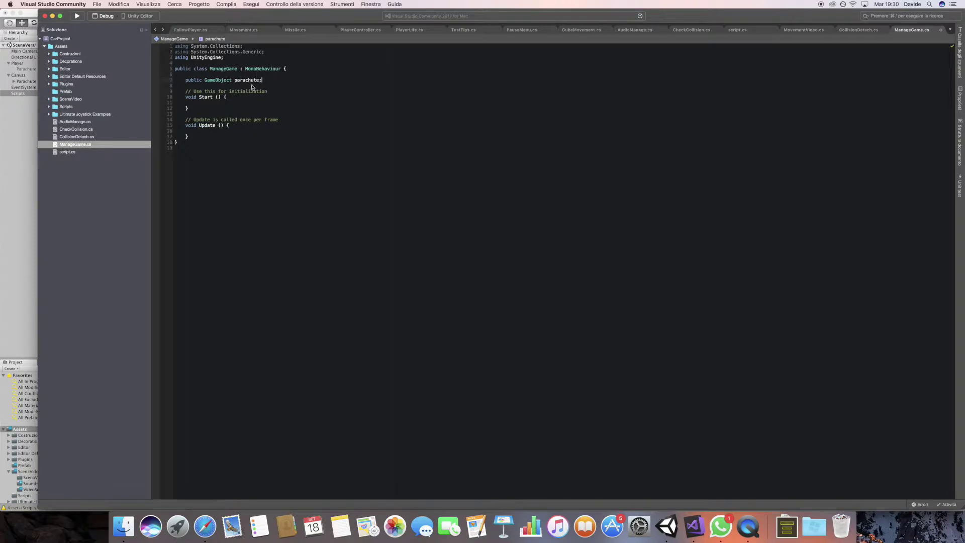
{"action": "left_click", "coordinate": [251, 97]}
Step: Write public void OpenParachute() setting parachute.GetComponent<Rigidbody>().drag = 0.7f
{"action": "left_click", "coordinate": [196, 136]}
{"action": "key", "text": "Return"}
{"action": "key", "text": "Return"}
{"action": "type", "text": "public voif"}
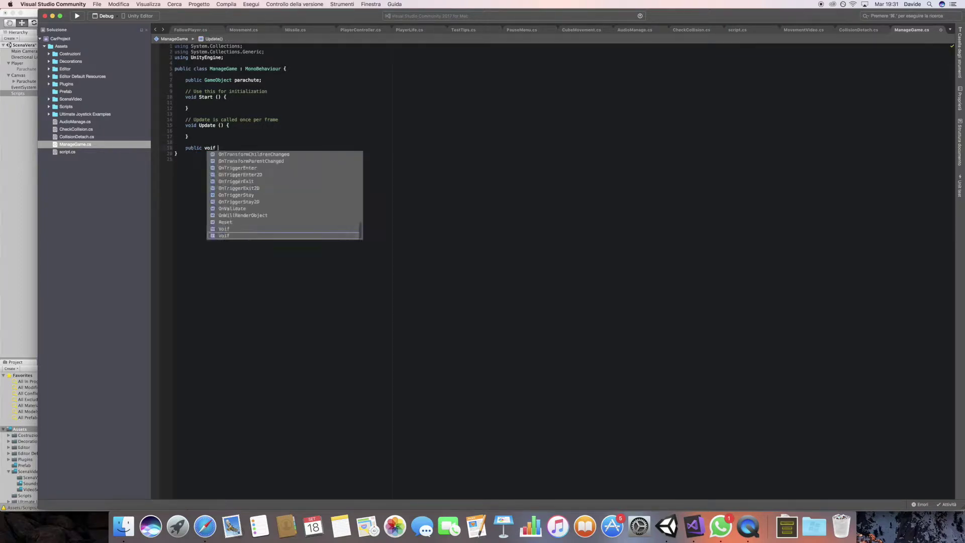
{"action": "key", "text": "BackSpace"}
{"action": "key", "text": "BackSpace"}
{"action": "type", "text": "d O"}
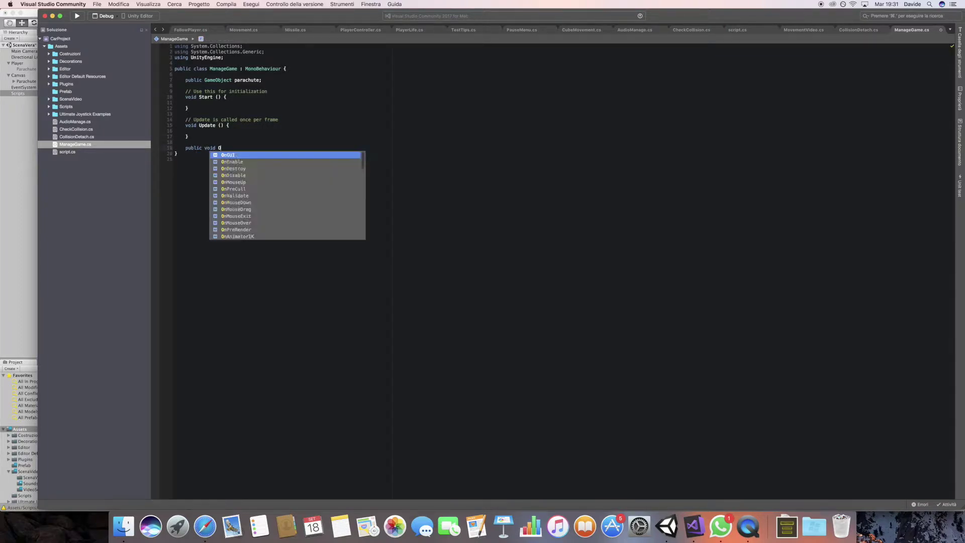
{"action": "type", "text": "penPara"}
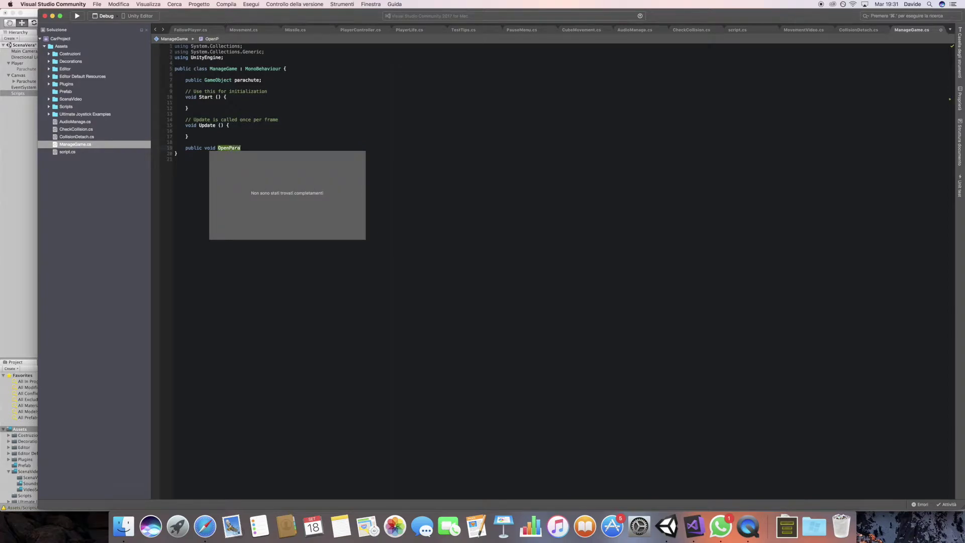
{"action": "type", "text": "chute"}
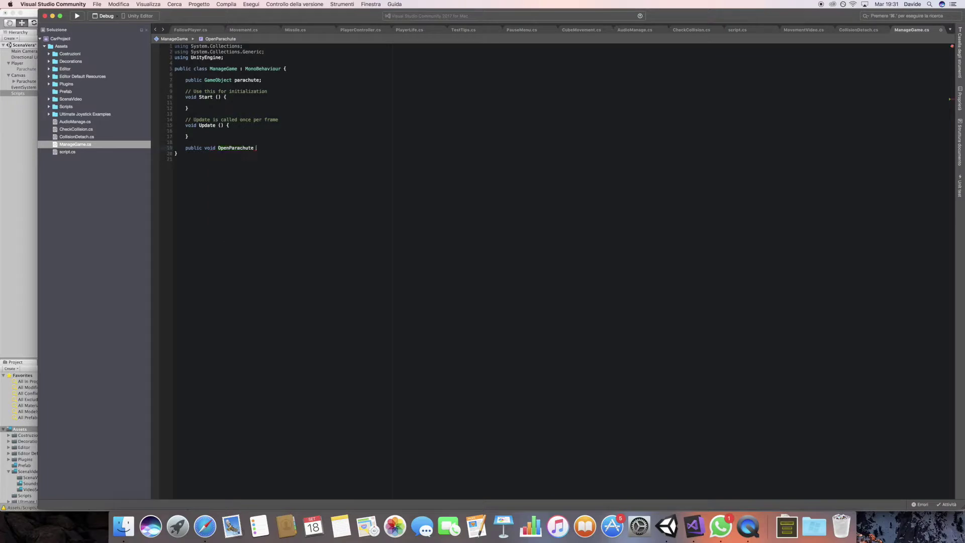
{"action": "type", "text": " ("}
{"action": "type", "text": "){"}
{"action": "key", "text": "Return"}
{"action": "type", "text": "parach"}
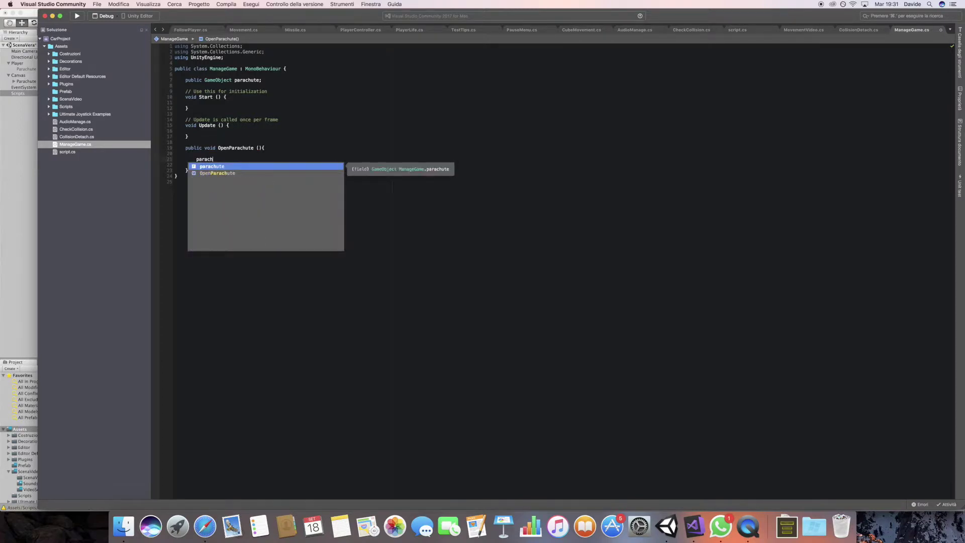
{"action": "type", "text": "ute"}
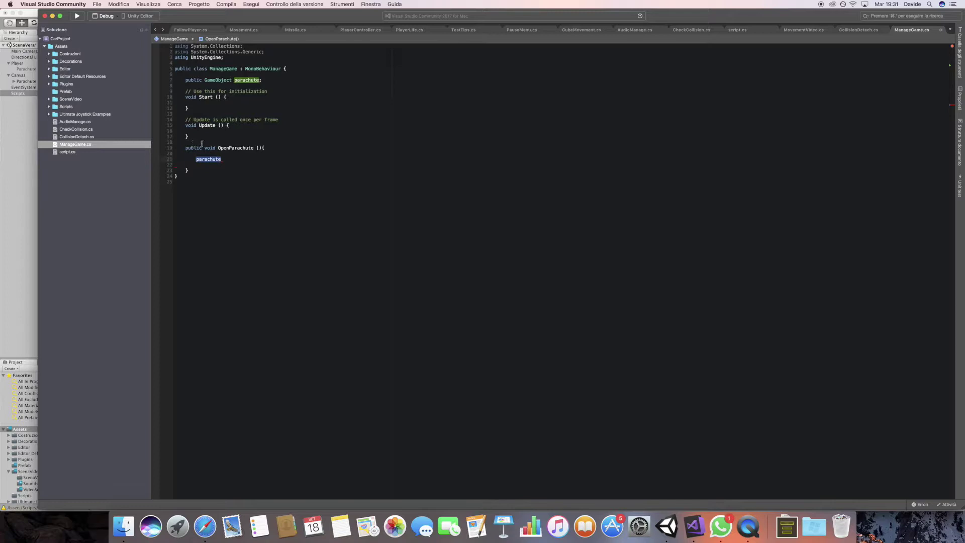
{"action": "type", "text": ".get"}
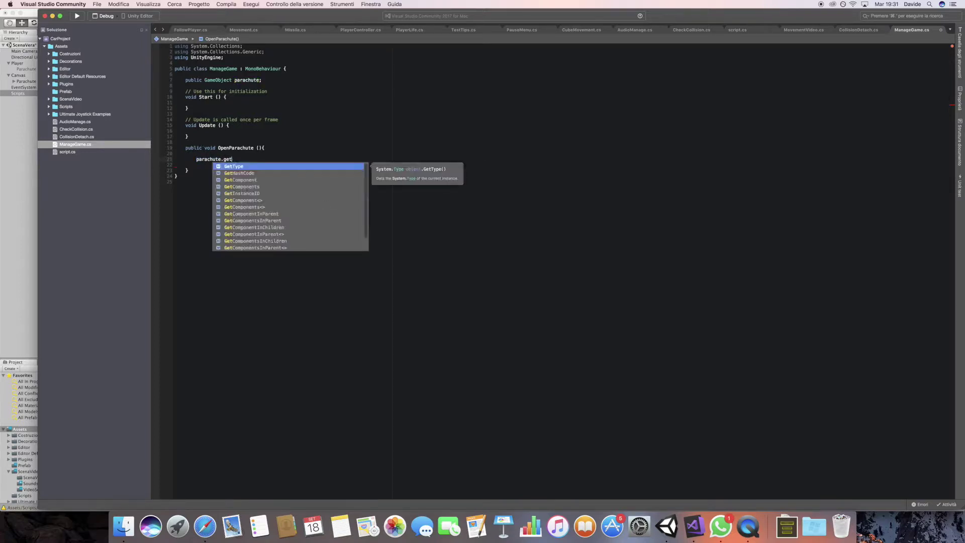
{"action": "type", "text": "c"}
{"action": "key", "text": "Return"}
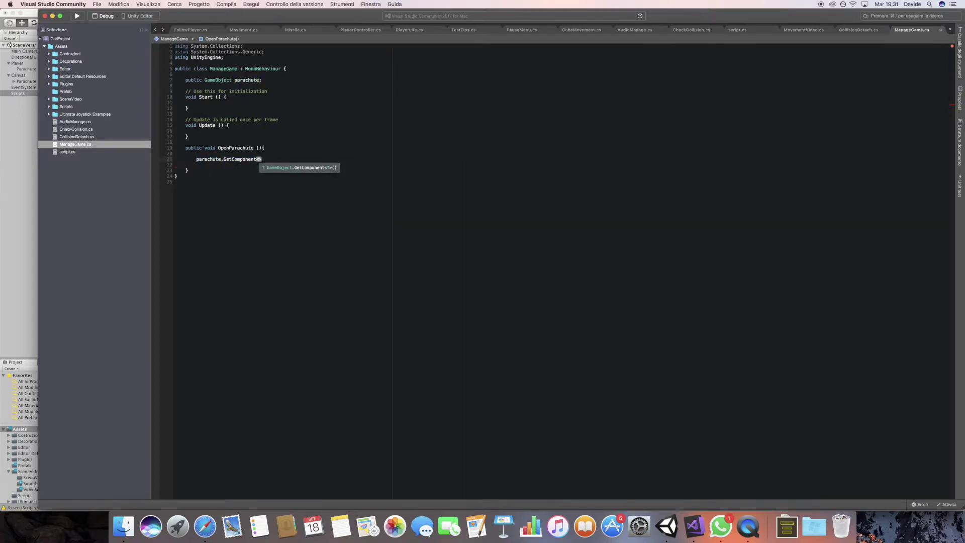
{"action": "type", "text": "rig"}
{"action": "key", "text": "Return"}
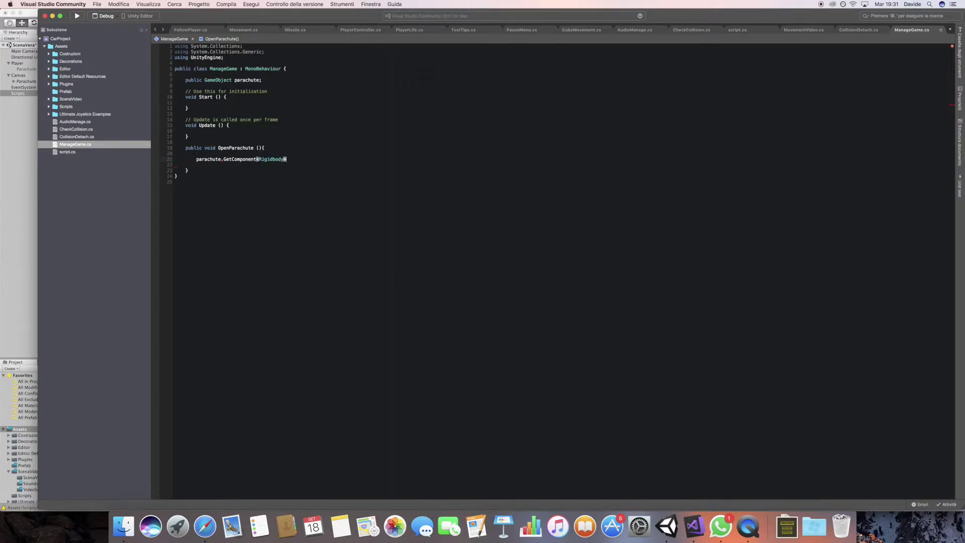
{"action": "type", "text": "()"}
{"action": "type", "text": ".dra"}
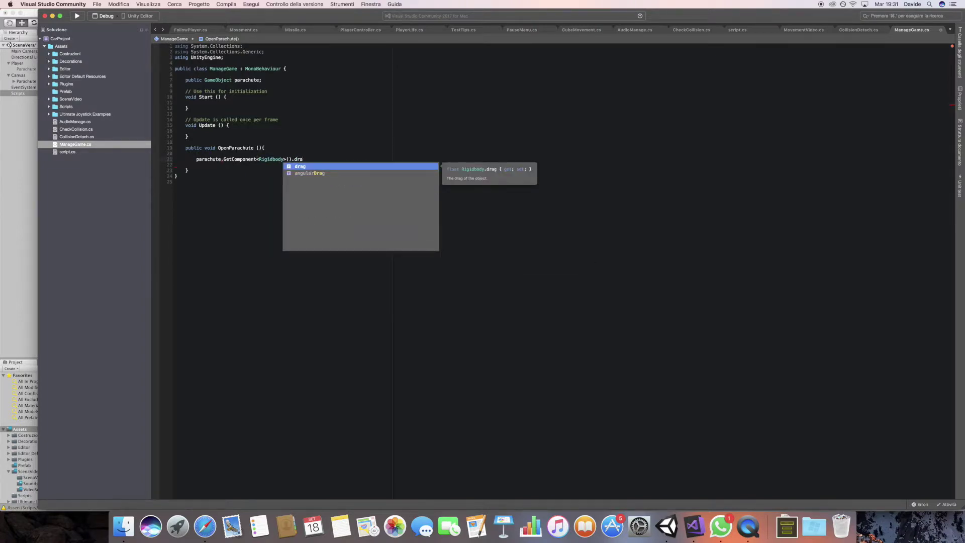
{"action": "type", "text": "g = 0.7"}
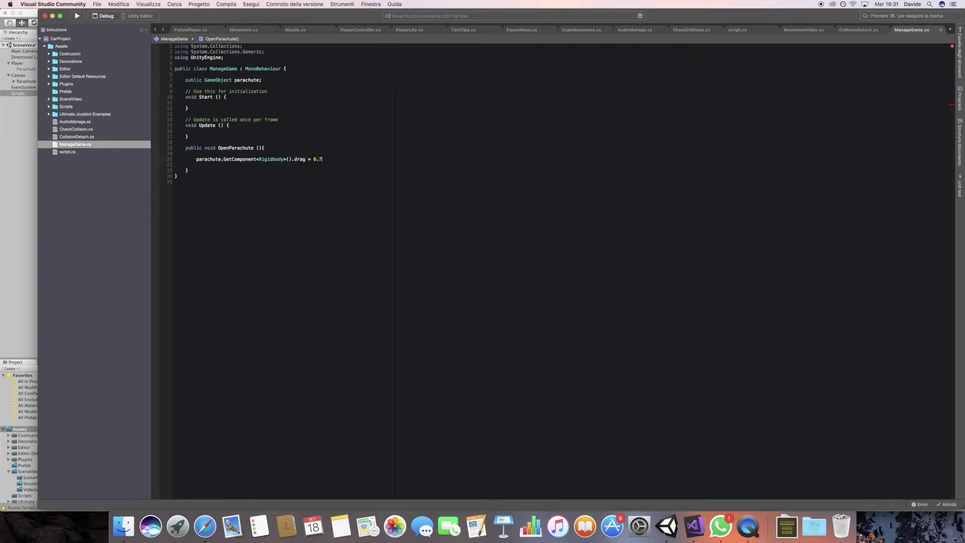
{"action": "type", "text": "f;"}
{"action": "key", "text": "Return"}
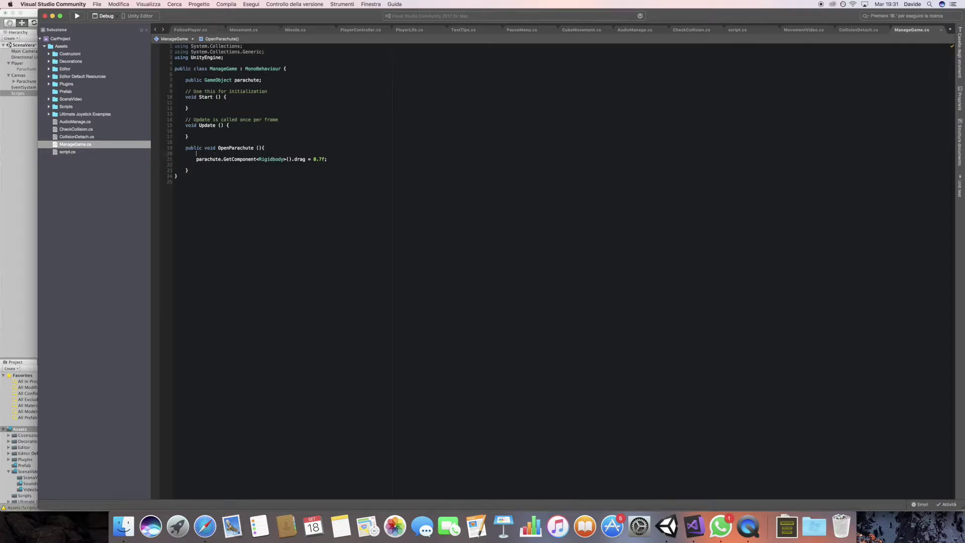
Step: Add parachute.gameObject.SetActive(true); above the drag line in OpenParachute
{"action": "key", "text": "Return"}
{"action": "type", "text": "parac"}
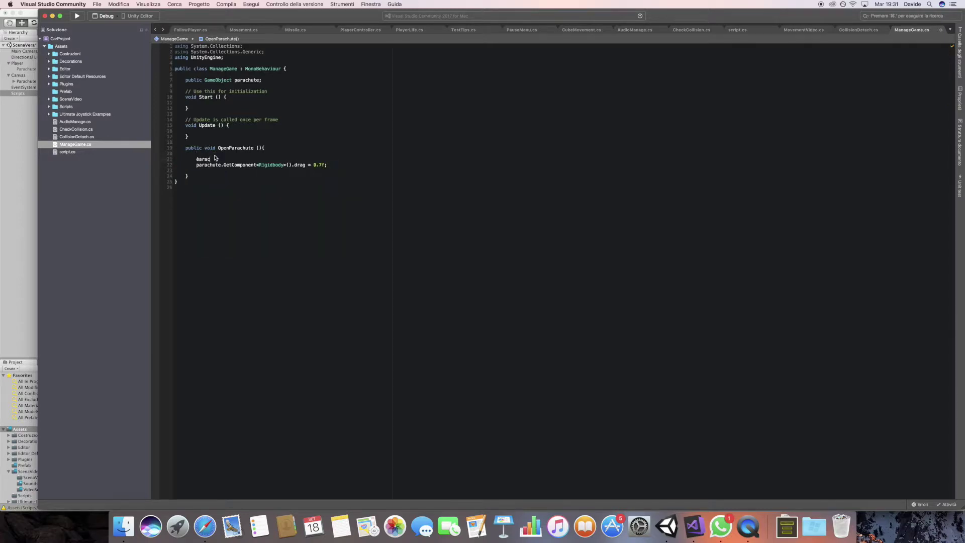
{"action": "key", "text": "BackSpace"}
{"action": "key", "text": "BackSpace"}
{"action": "type", "text": "a"}
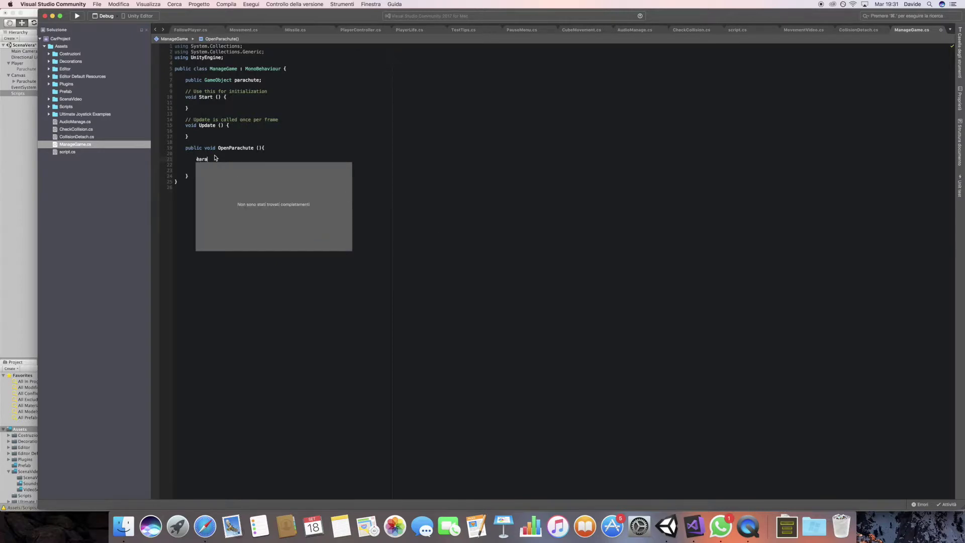
{"action": "key", "text": "BackSpace"}
{"action": "key", "text": "BackSpace"}
{"action": "key", "text": "BackSpace"}
{"action": "type", "text": "pa"}
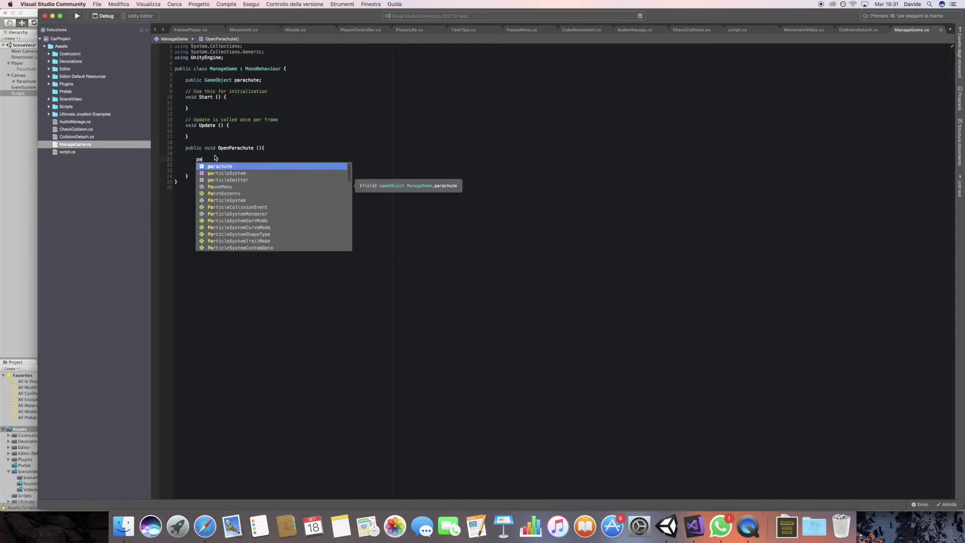
{"action": "type", "text": "rachute.ga"}
{"action": "key", "text": "Return"}
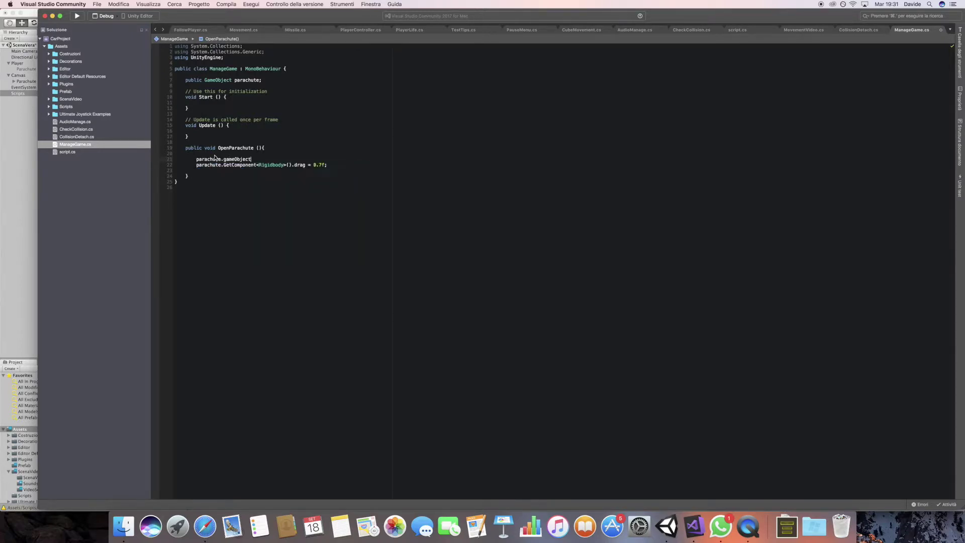
{"action": "type", "text": ".Set"}
{"action": "key", "text": "Return"}
{"action": "type", "text": "(true"}
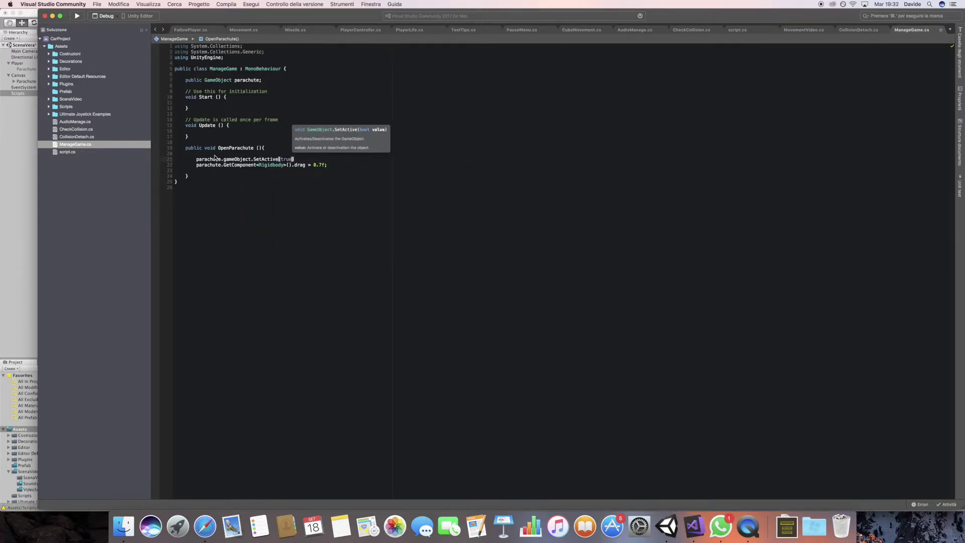
{"action": "type", "text": ");"}
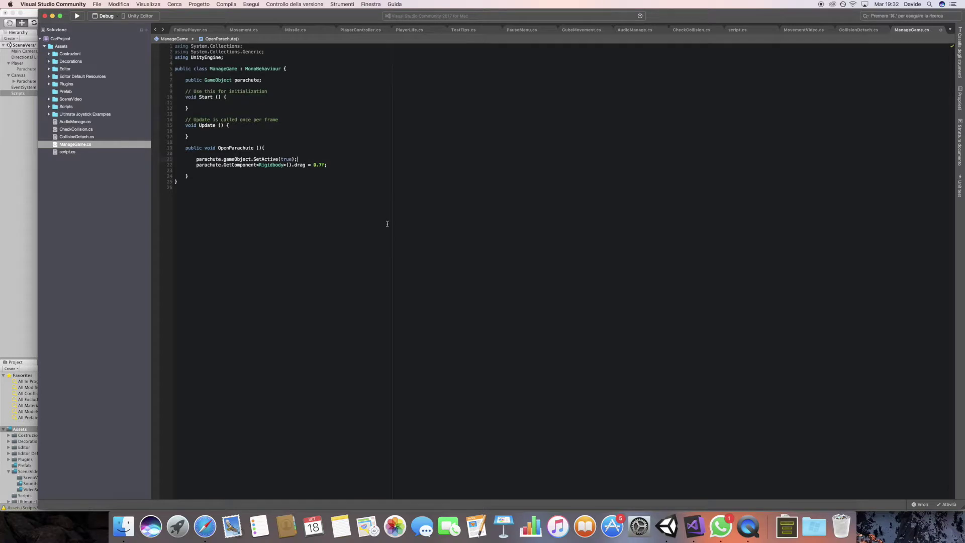
{"action": "left_click", "coordinate": [667, 526]}
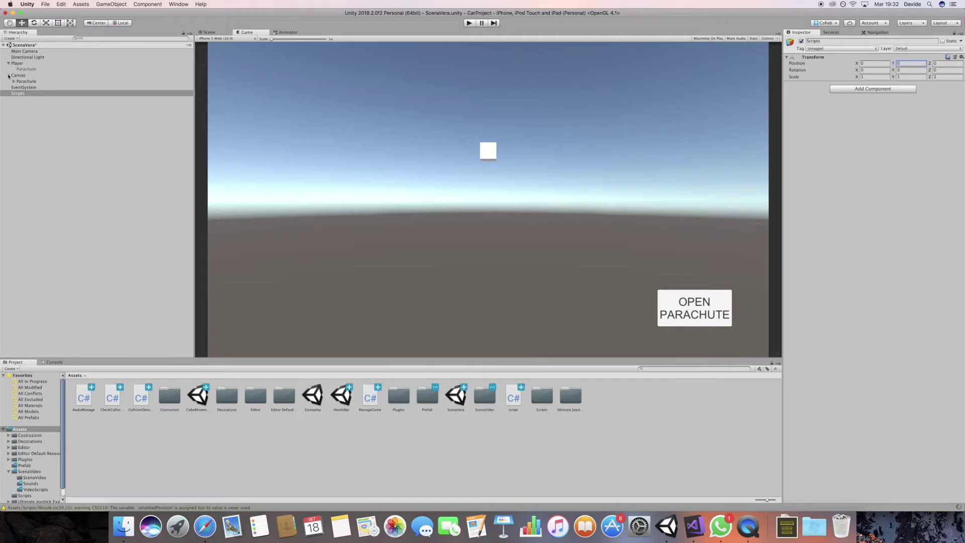
Step: Rename the Canvas button to 'ParachuteButton'
{"action": "left_click", "coordinate": [29, 81]}
{"action": "left_click", "coordinate": [32, 84]}
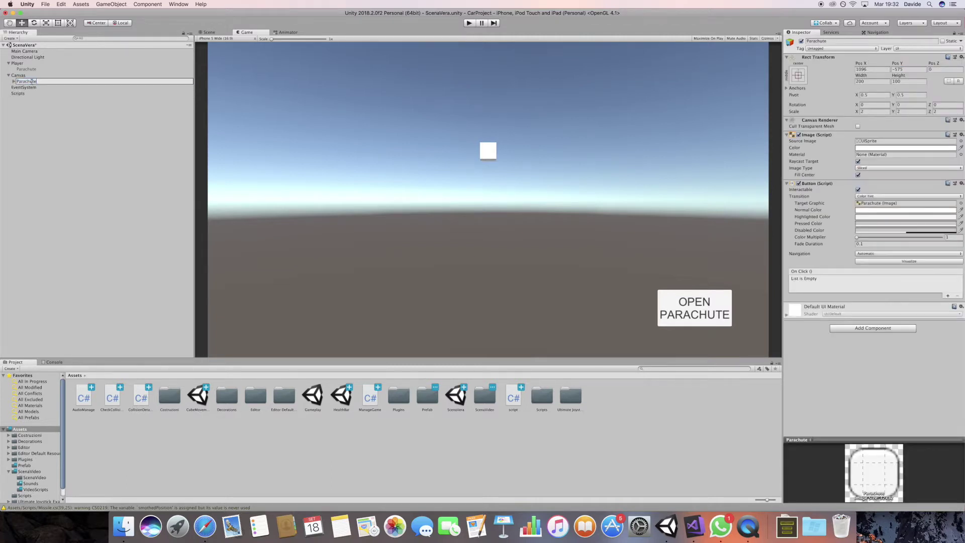
{"action": "key", "text": "Return"}
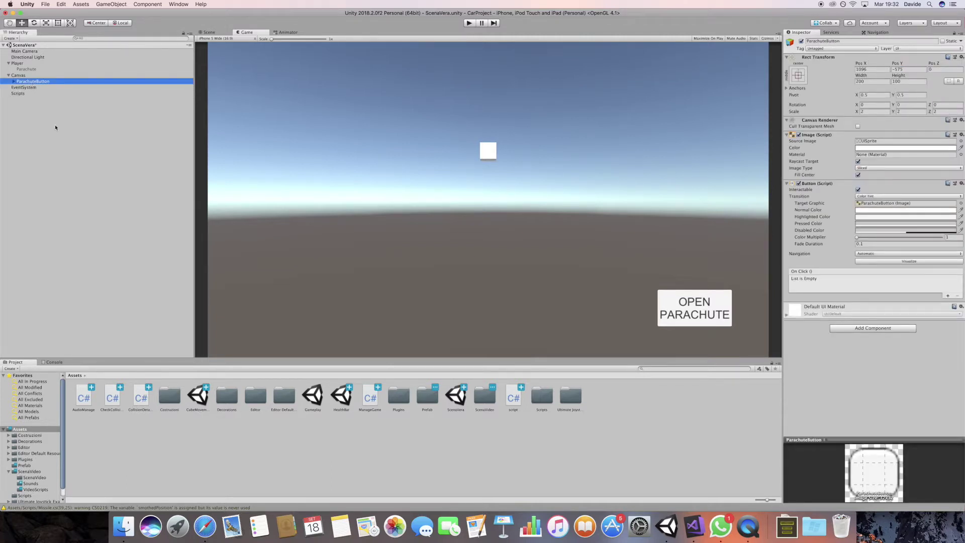
Step: Drag Player's Parachute into the Manage Game Parachute field on Scripts
{"action": "left_click", "coordinate": [18, 93]}
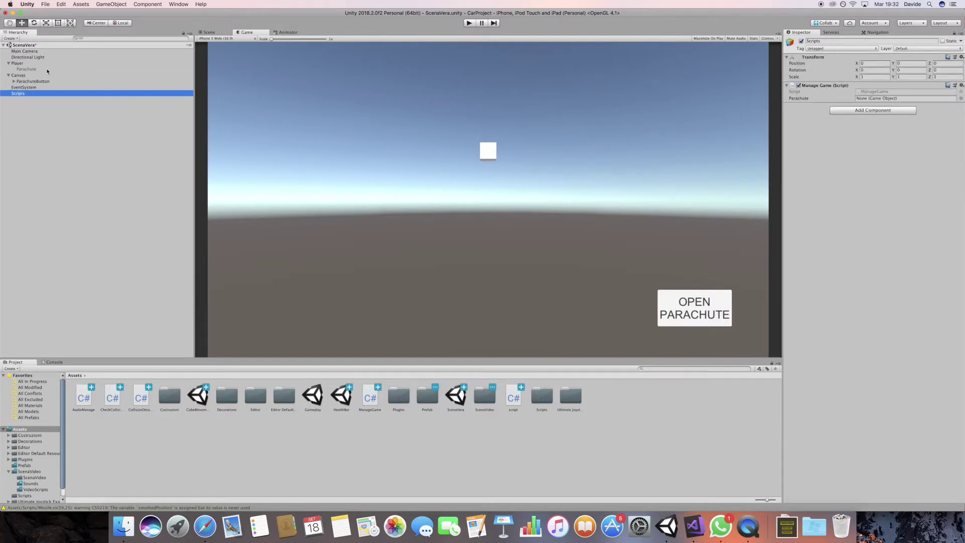
{"action": "left_click_drag", "start_coordinate": [27, 68], "coordinate": [897, 98]}
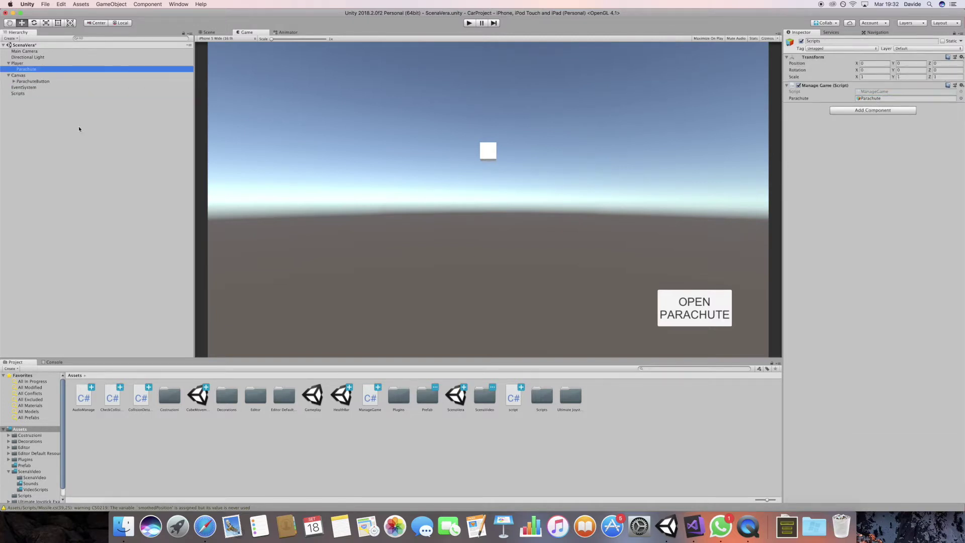
{"action": "left_click", "coordinate": [33, 93]}
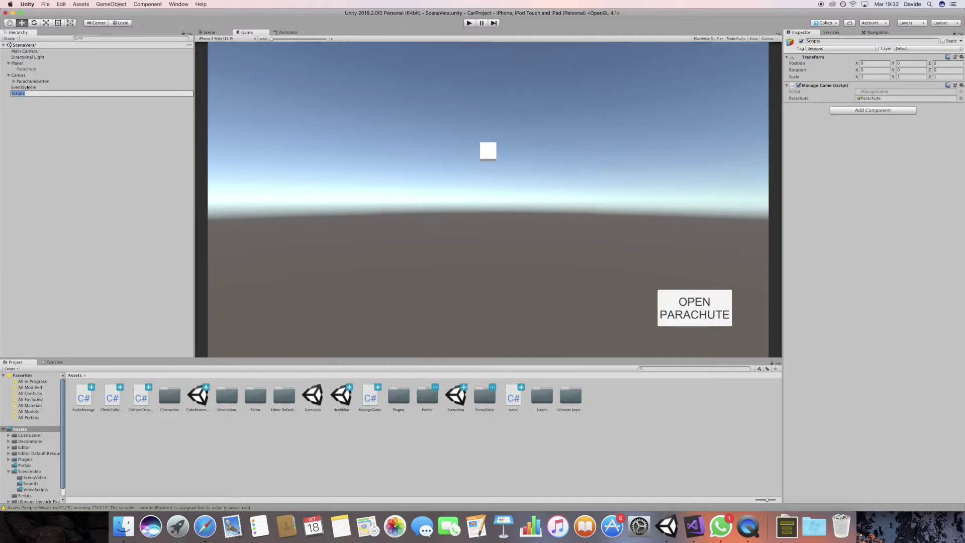
{"action": "left_click", "coordinate": [27, 82]}
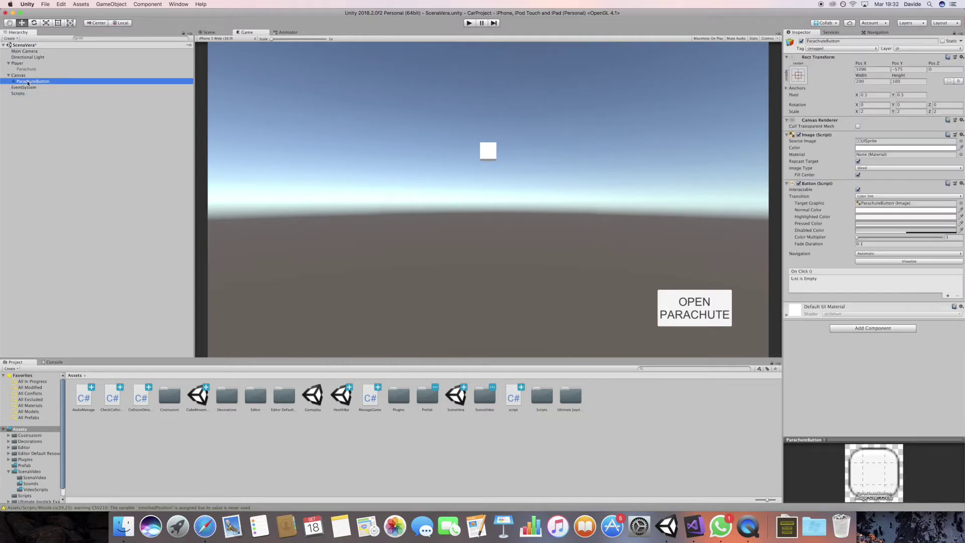
Step: Add an Editor and Runtime On Click entry on Scripts calling ManageGame.OpenParachute
{"action": "left_click", "coordinate": [949, 295]}
{"action": "left_click", "coordinate": [827, 280]}
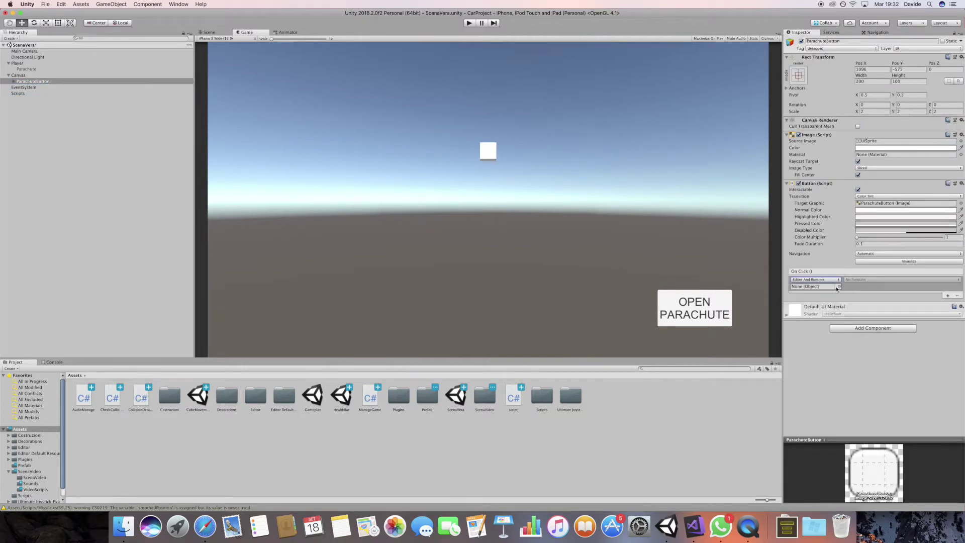
{"action": "left_click", "coordinate": [839, 286]}
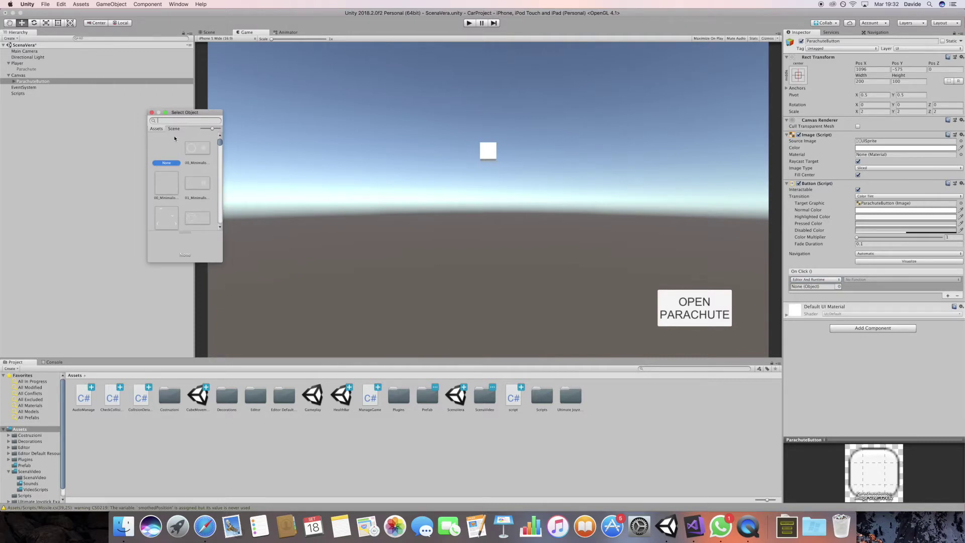
{"action": "type", "text": "scri"}
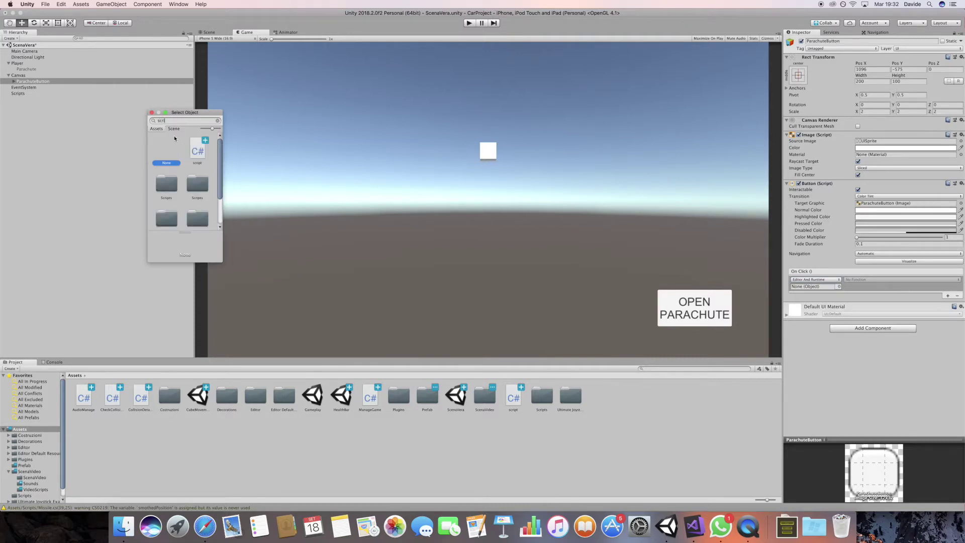
{"action": "type", "text": "pts"}
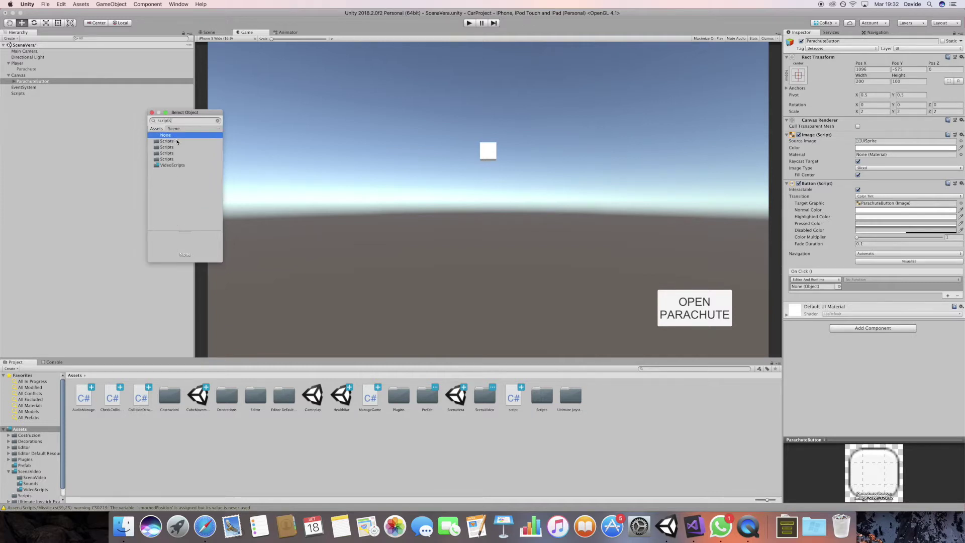
{"action": "left_click", "coordinate": [179, 142]}
{"action": "left_click", "coordinate": [132, 130]}
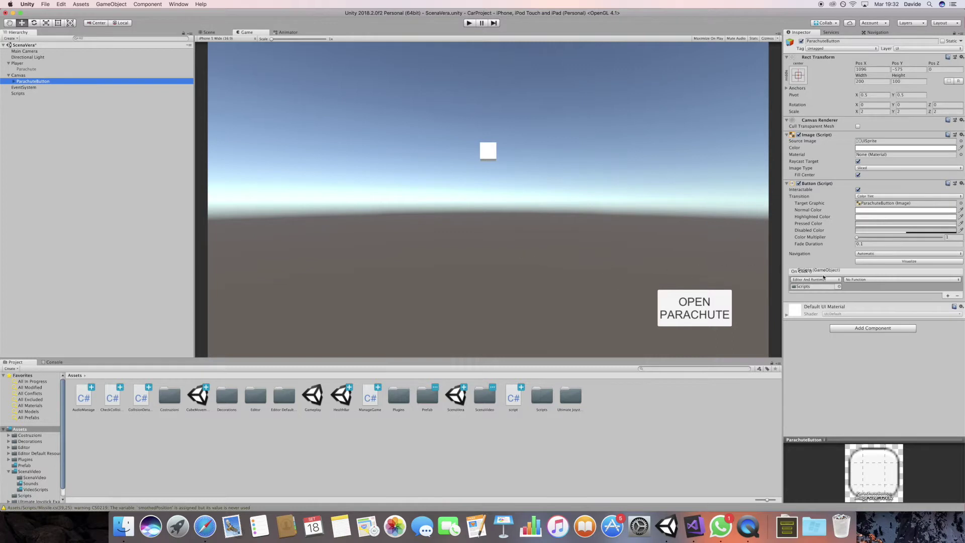
{"action": "left_click", "coordinate": [855, 281]}
{"action": "mouse_move", "coordinate": [867, 310]}
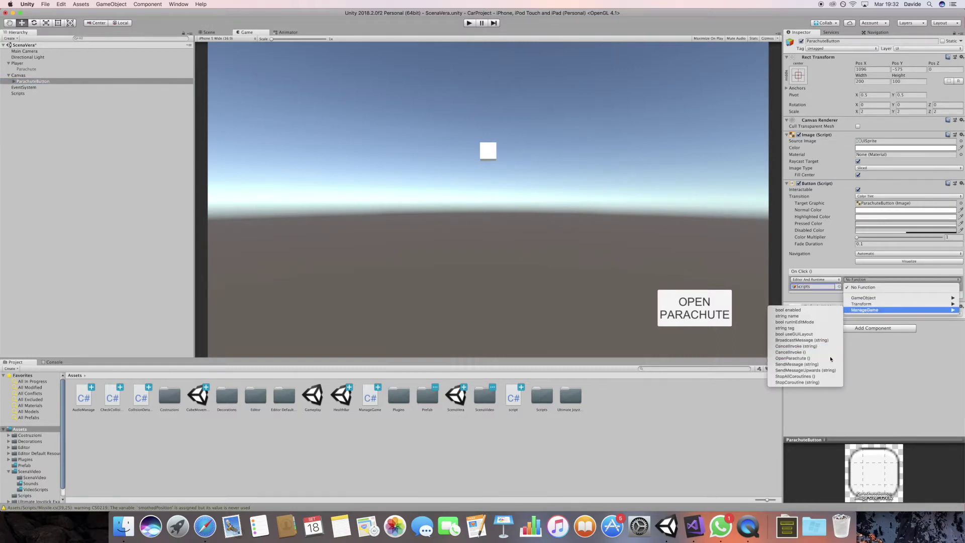
{"action": "left_click", "coordinate": [793, 358]}
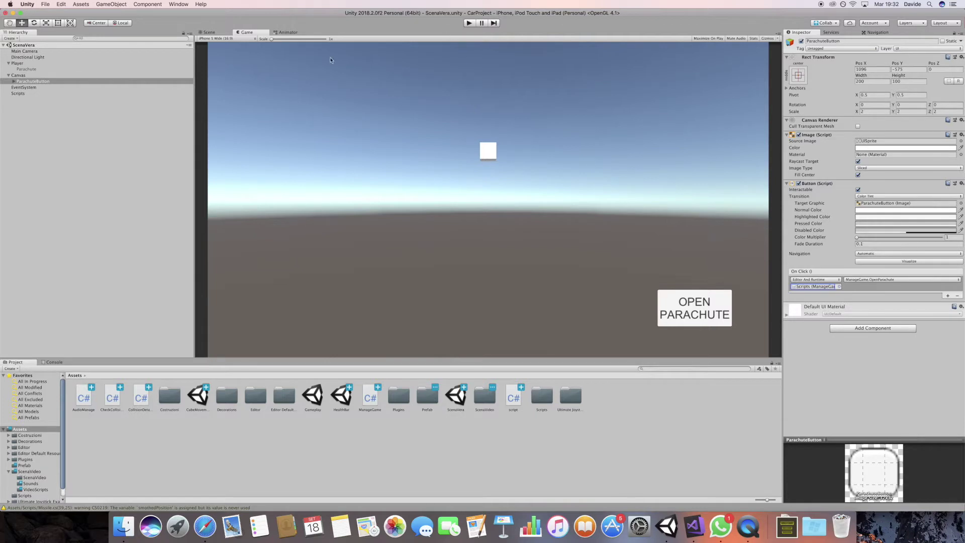
Step: Give the Player cube the Player tag, then bring ManageGame up in Visual Studio
{"action": "left_click", "coordinate": [34, 65]}
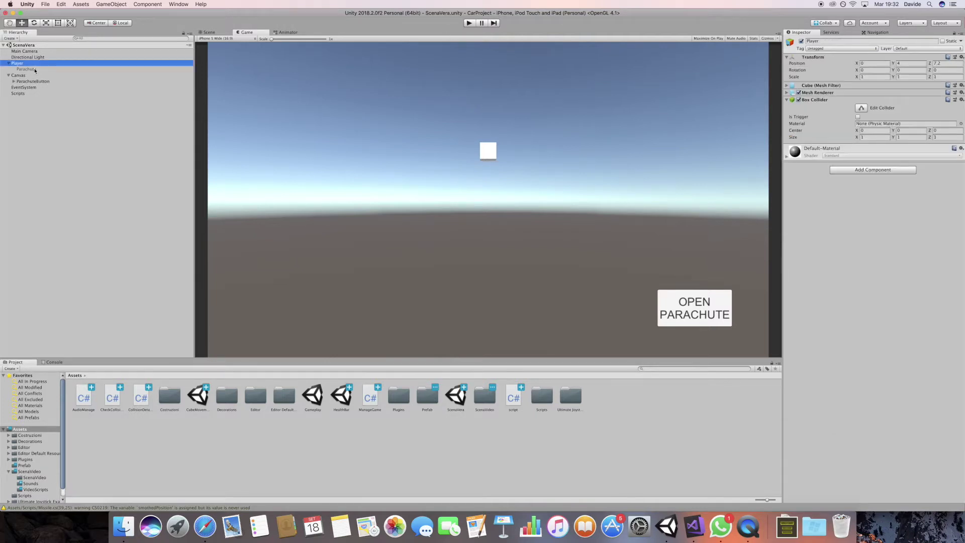
{"action": "left_click", "coordinate": [35, 71]}
{"action": "key", "text": "Up"}
{"action": "left_click", "coordinate": [841, 48]}
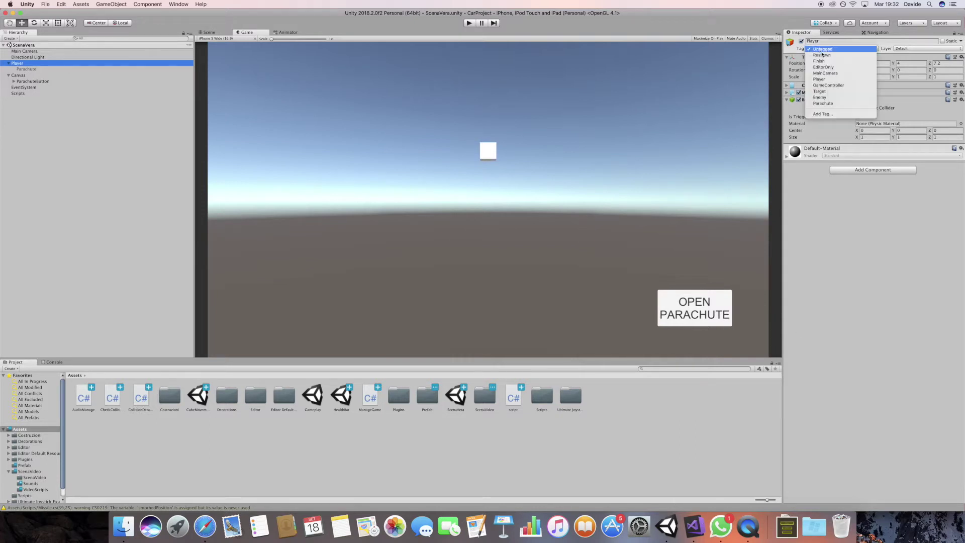
{"action": "left_click", "coordinate": [830, 80]}
{"action": "left_click", "coordinate": [695, 526]}
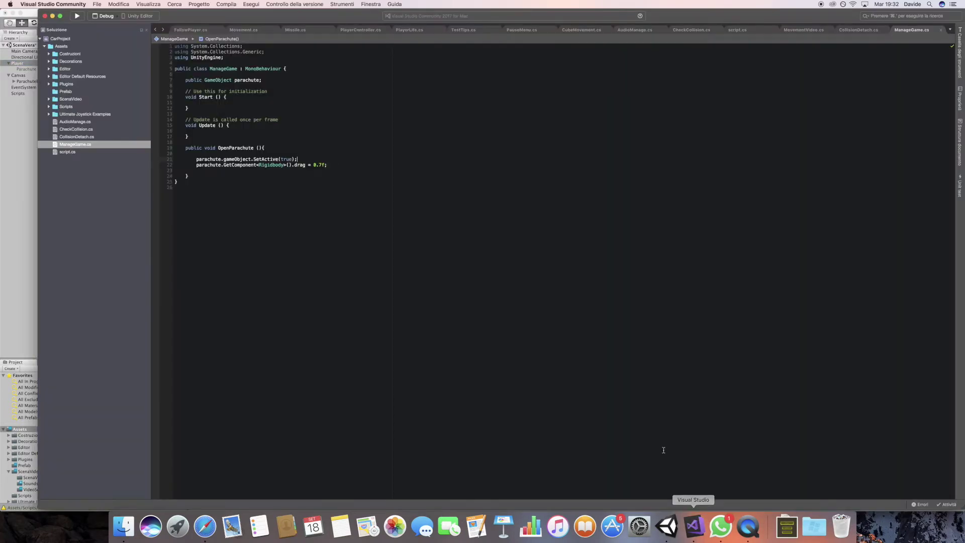
Step: Add a 'public GameObject player' field and make line 22 set player's Rigidbody drag
{"action": "left_click", "coordinate": [248, 80]}
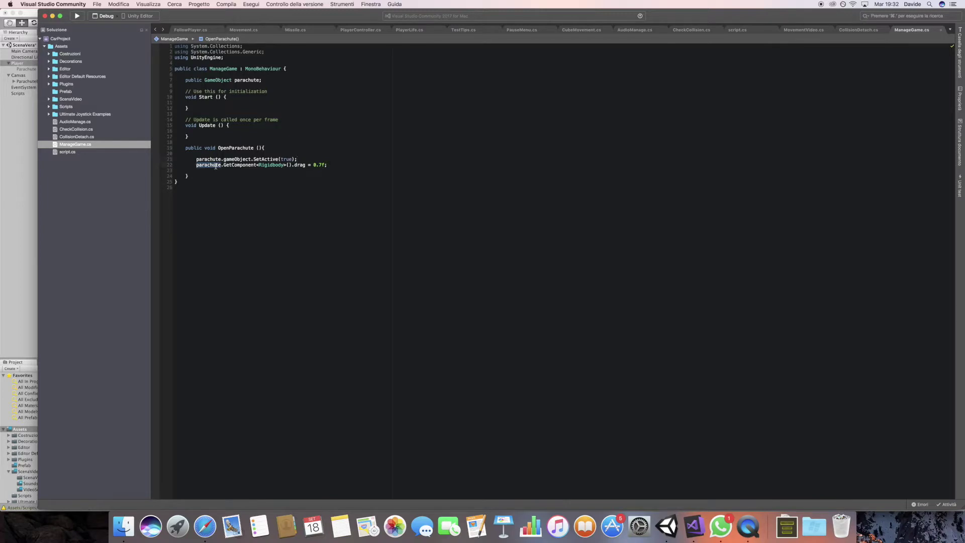
{"action": "left_click", "coordinate": [249, 86]}
{"action": "type", "text": "public "}
{"action": "type", "text": "GameObject pla"}
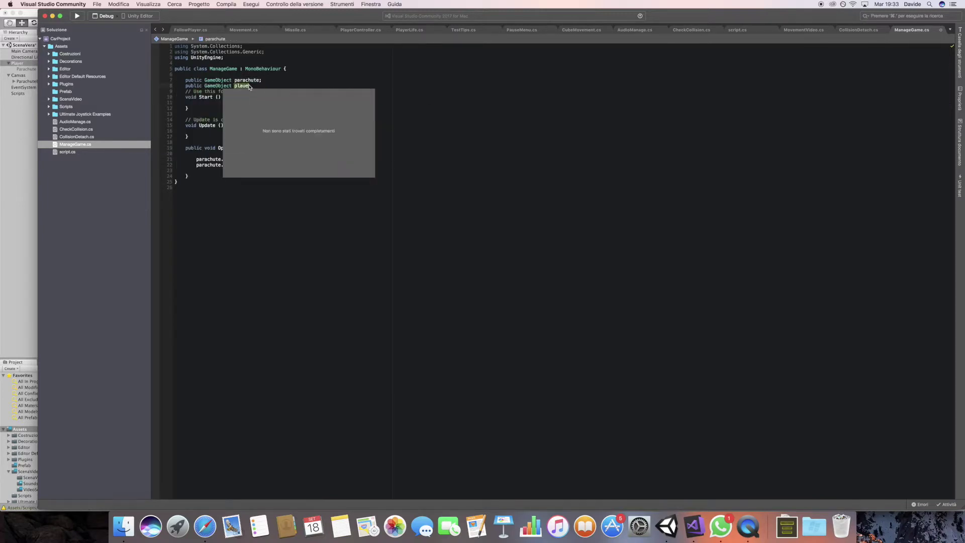
{"action": "type", "text": "yer"}
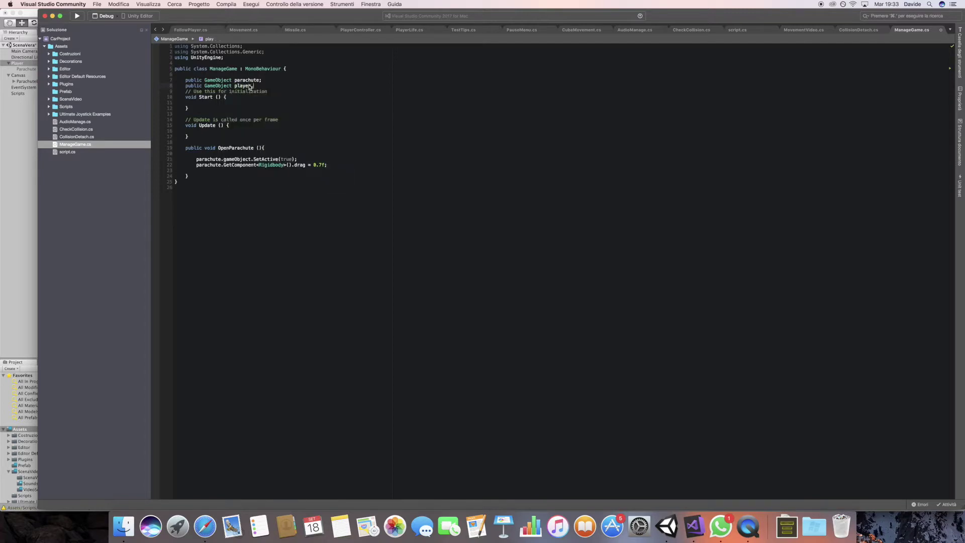
{"action": "type", "text": ";"}
{"action": "double_click", "coordinate": [208, 159]}
{"action": "type", "text": "é"}
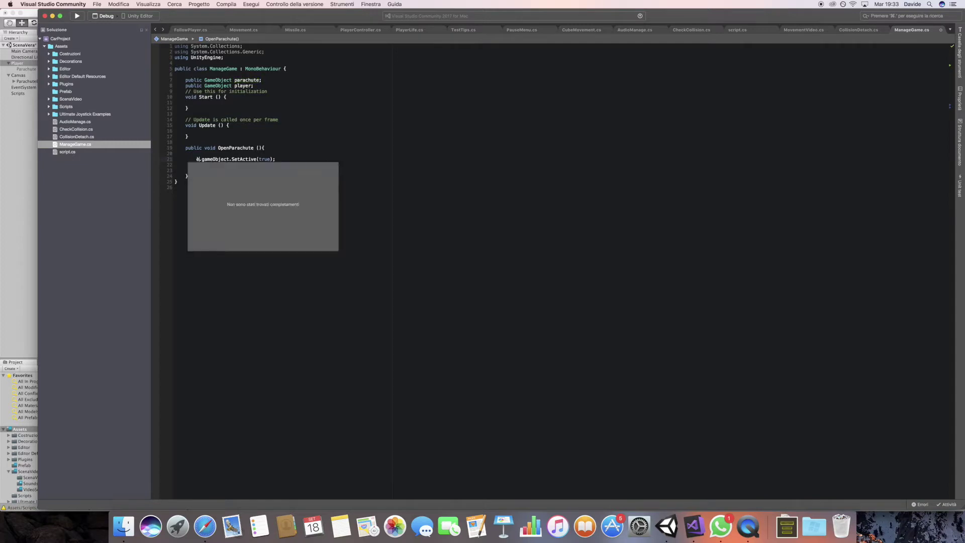
{"action": "key", "text": "BackSpace"}
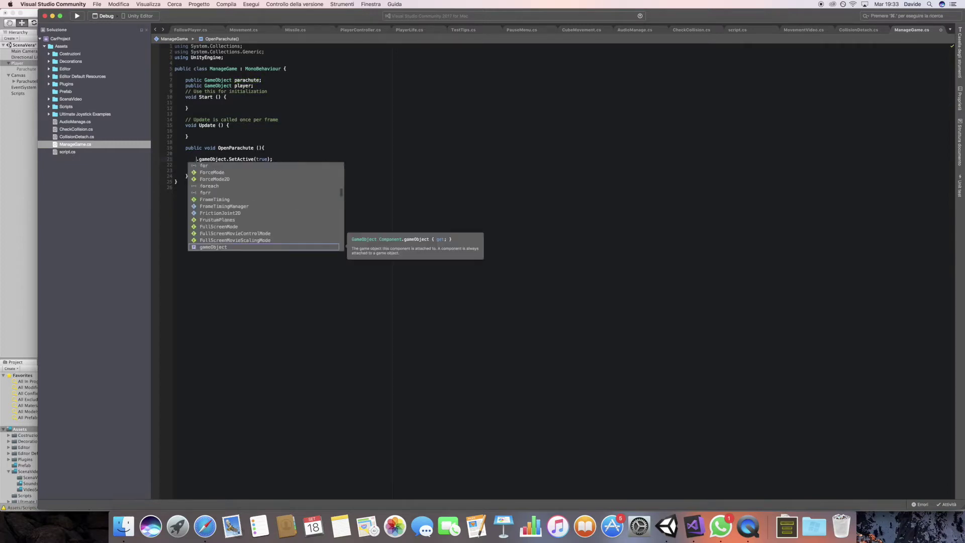
{"action": "type", "text": "player"}
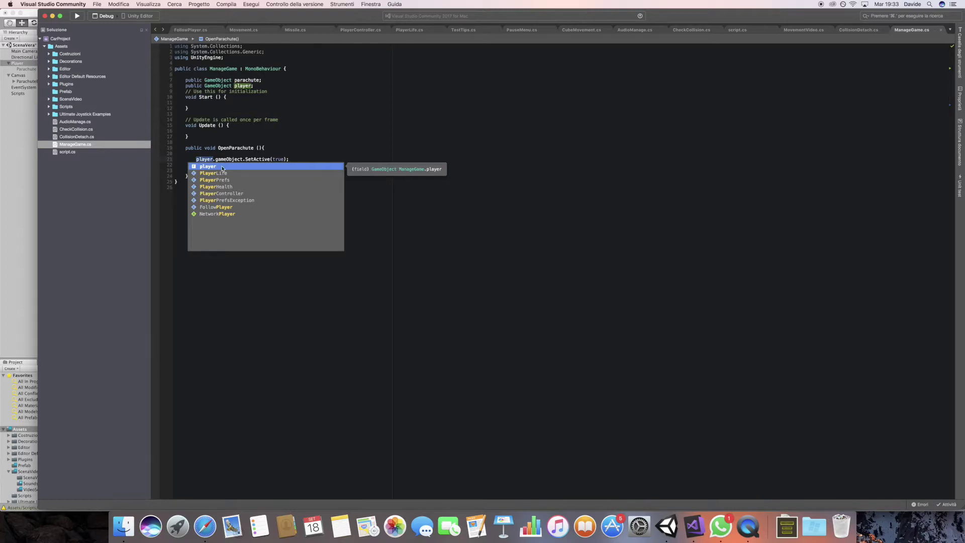
{"action": "key", "text": "BackSpace"}
{"action": "key", "text": "BackSpace"}
{"action": "key", "text": "BackSpace"}
{"action": "type", "text": "parachute"}
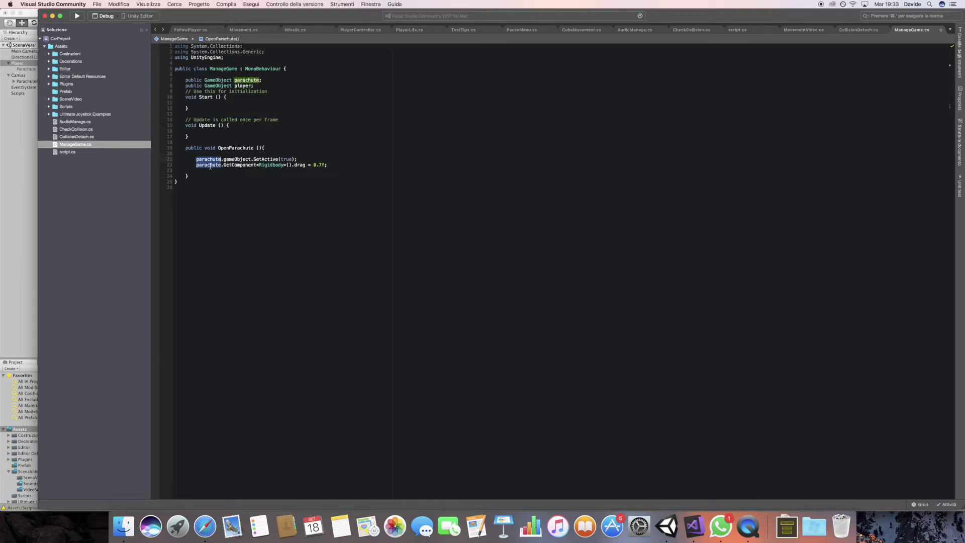
{"action": "type", "text": "player"}
{"action": "key", "text": "Return"}
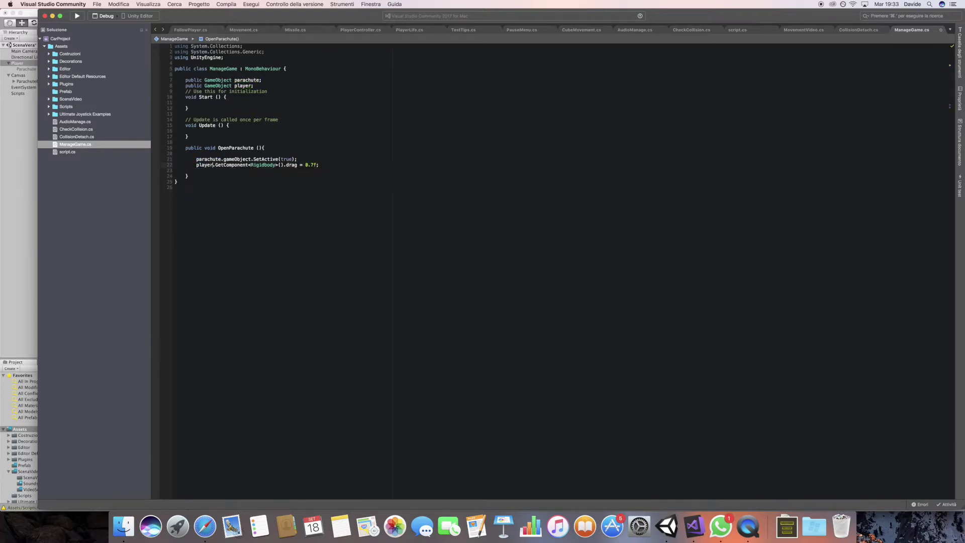
Step: Back in Unity, link the Player cube to the Scripts object's Player field
{"action": "left_click", "coordinate": [666, 531]}
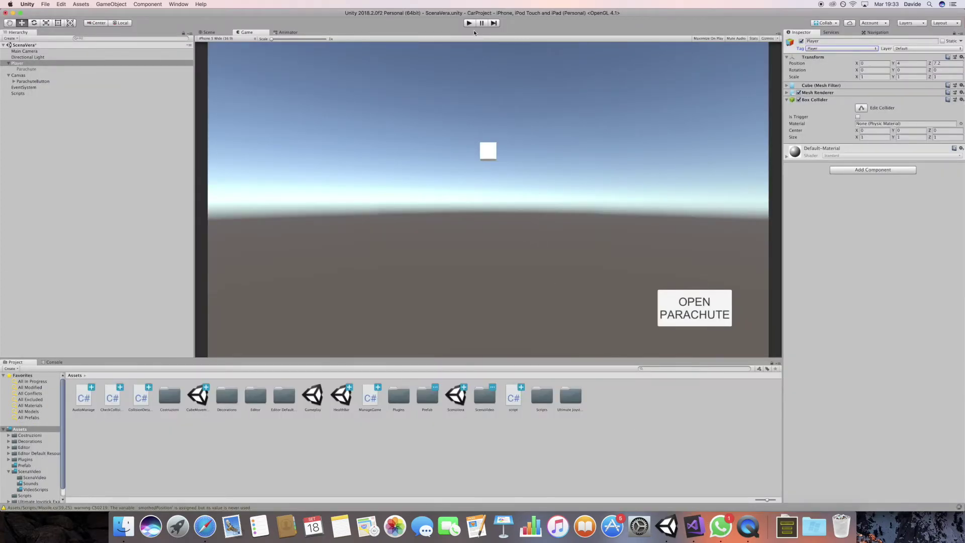
{"action": "left_click", "coordinate": [49, 93]}
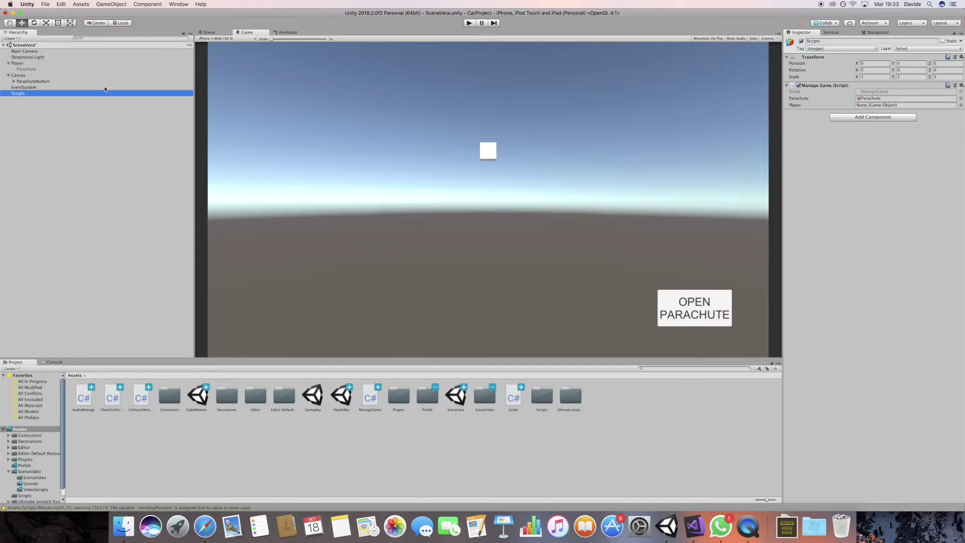
{"action": "left_click_drag", "start_coordinate": [22, 64], "coordinate": [882, 107]}
{"action": "left_click", "coordinate": [23, 64]}
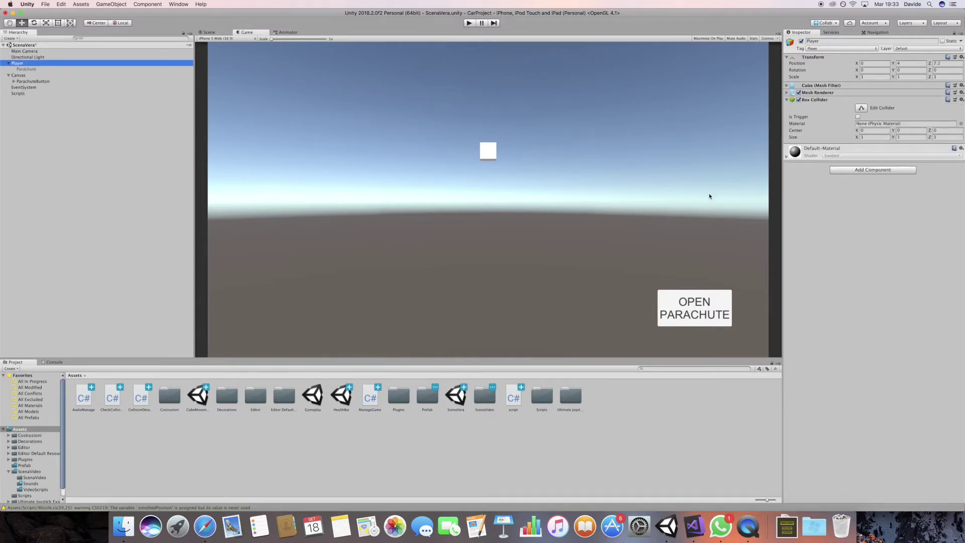
Step: Add a Rigidbody component to the Player cube and start Play mode
{"action": "left_click", "coordinate": [875, 170]}
{"action": "type", "text": "ro"}
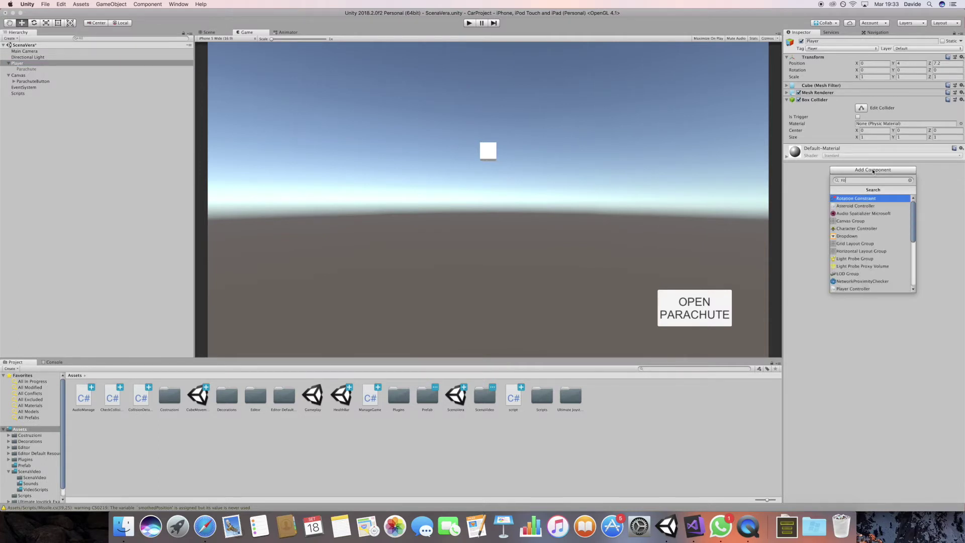
{"action": "type", "text": "gidbody"}
{"action": "key", "text": "Return"}
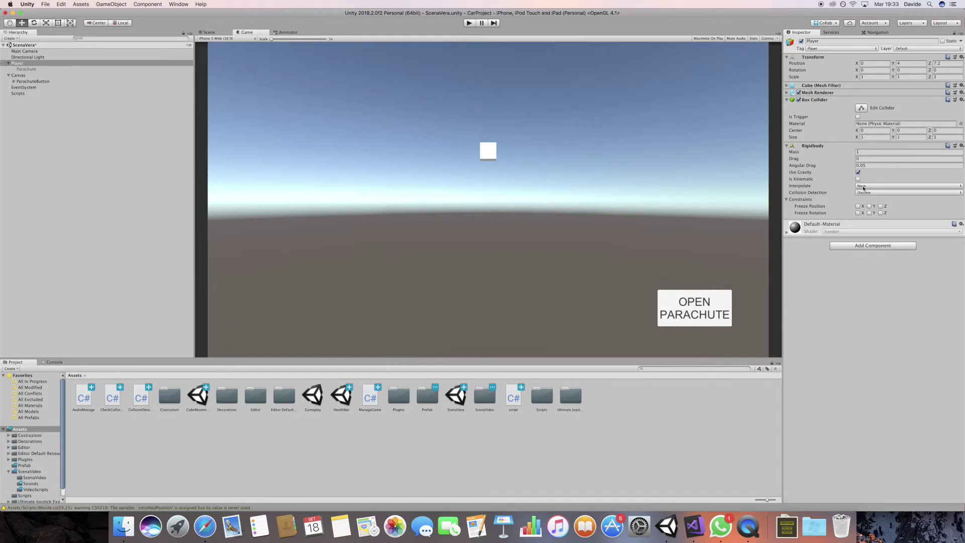
{"action": "left_click", "coordinate": [469, 22]}
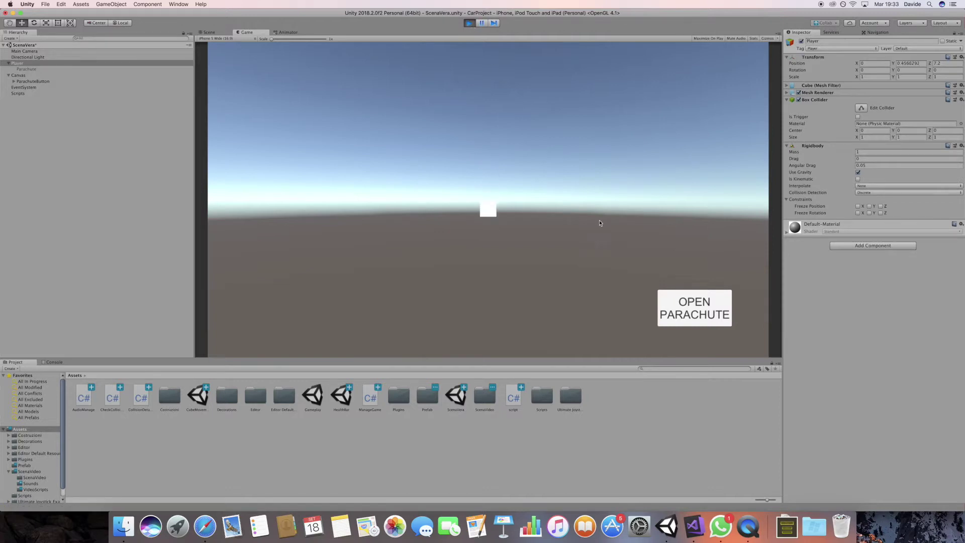
{"action": "left_click", "coordinate": [469, 23]}
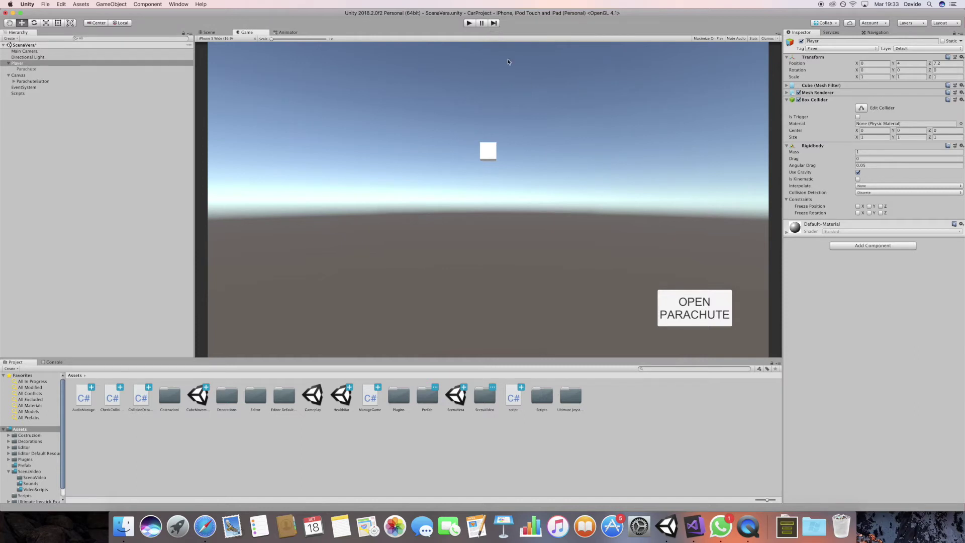
{"action": "left_click", "coordinate": [207, 33]}
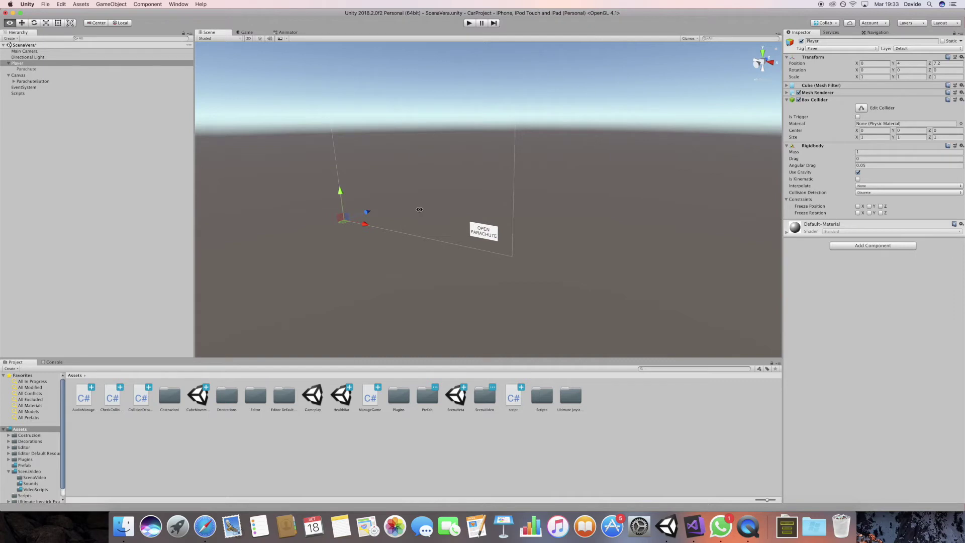
{"action": "left_click_drag", "start_coordinate": [419, 211], "coordinate": [128, 164], "text": "alt"}
{"action": "double_click", "coordinate": [63, 63]}
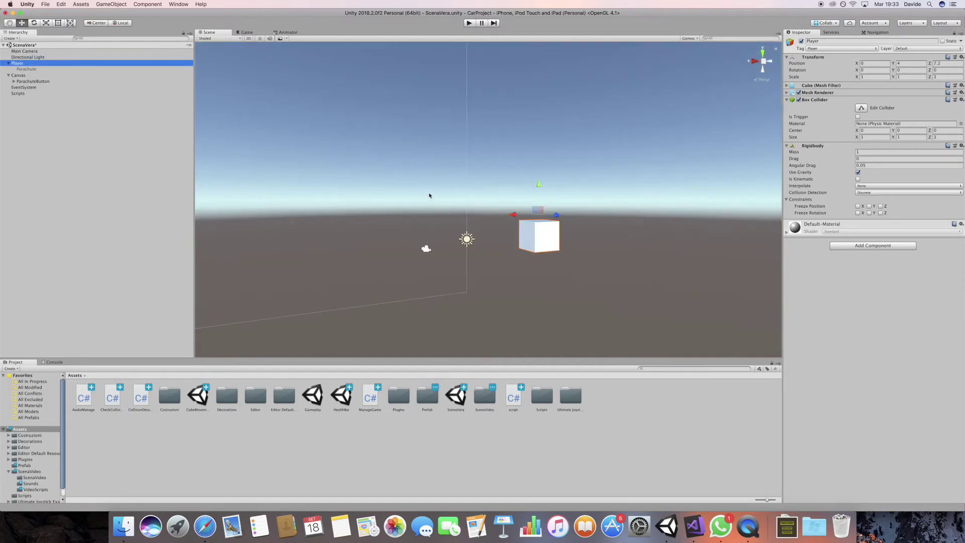
{"action": "scroll", "coordinate": [464, 218], "scroll_direction": "up", "scroll_amount": 5}
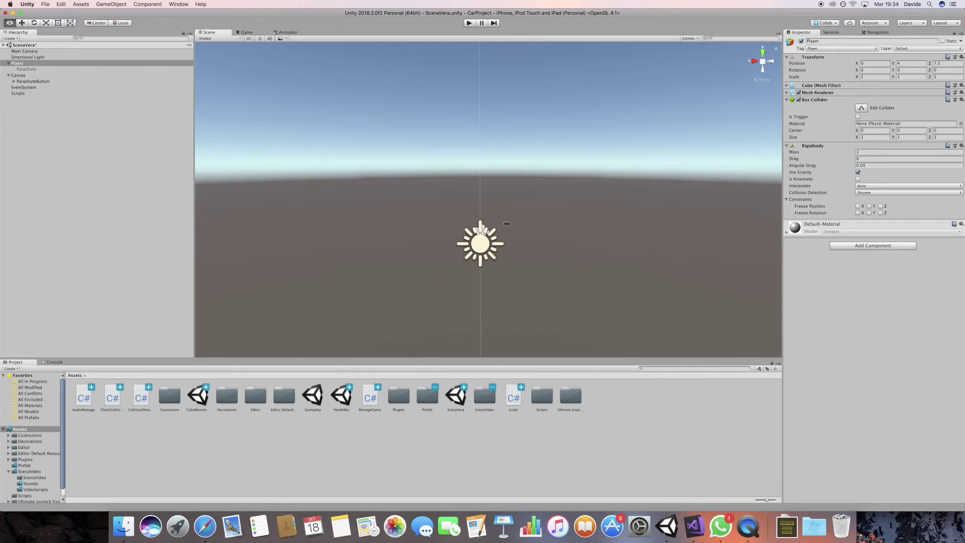
{"action": "right_click_drag", "start_coordinate": [469, 214], "coordinate": [392, 182]}
{"action": "double_click", "coordinate": [64, 64]}
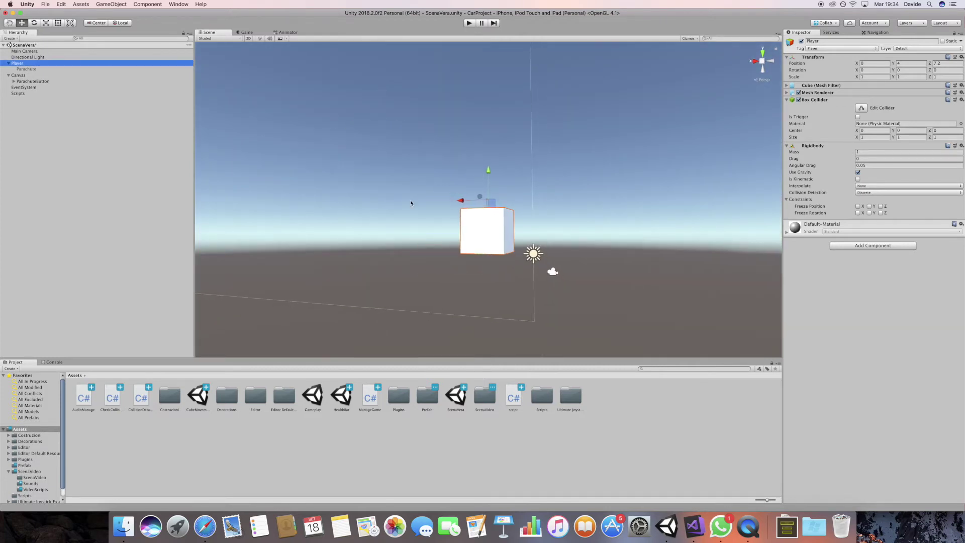
{"action": "right_click_drag", "start_coordinate": [444, 251], "coordinate": [456, 258]}
{"action": "scroll", "coordinate": [457, 255], "scroll_direction": "up", "scroll_amount": 3}
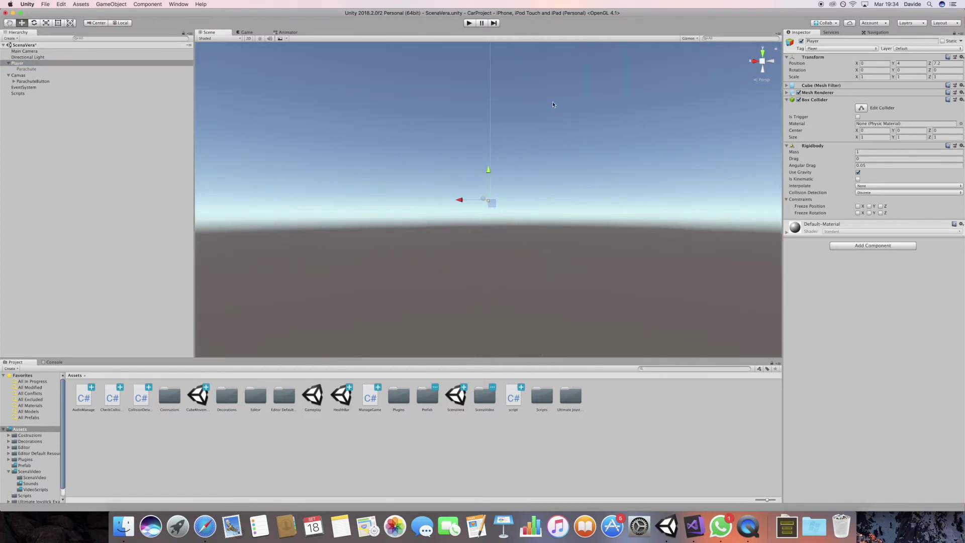
{"action": "left_click", "coordinate": [467, 24]}
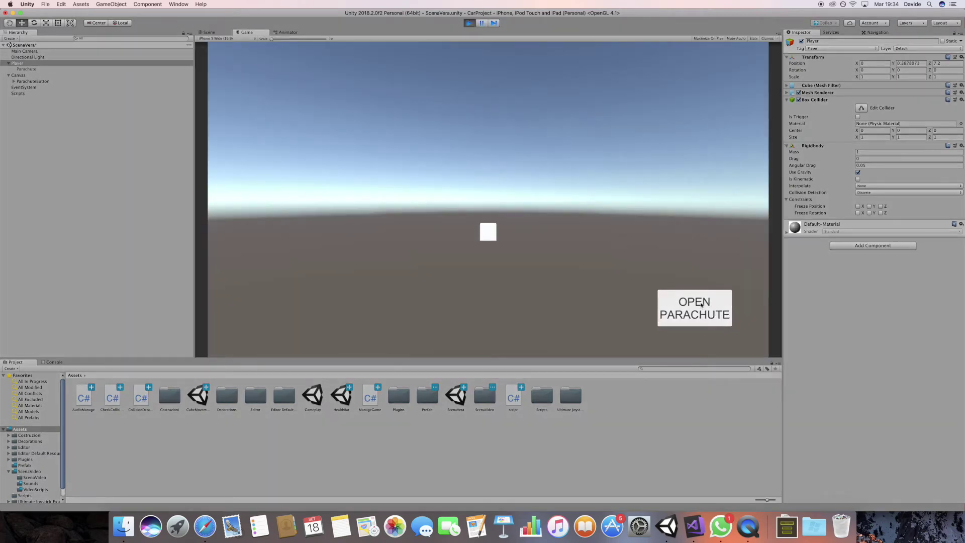
{"action": "left_click", "coordinate": [209, 32]}
{"action": "left_click", "coordinate": [91, 64]}
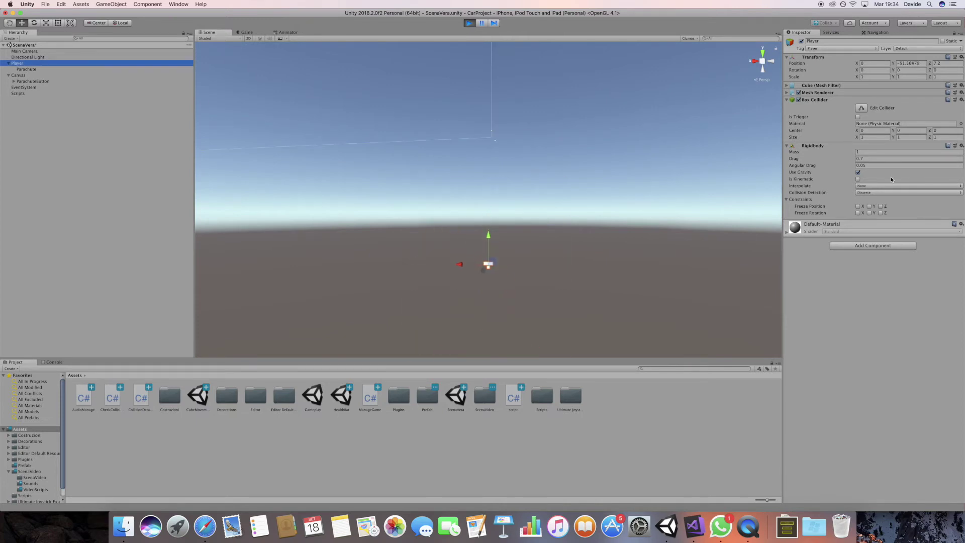
{"action": "left_click", "coordinate": [840, 159]}
{"action": "type", "text": "4.69"}
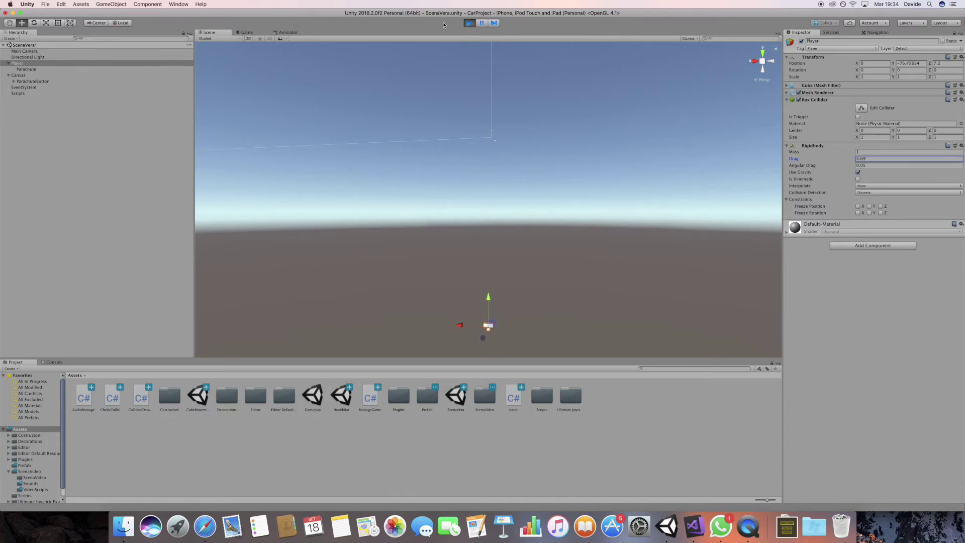
{"action": "key", "text": "super+p"}
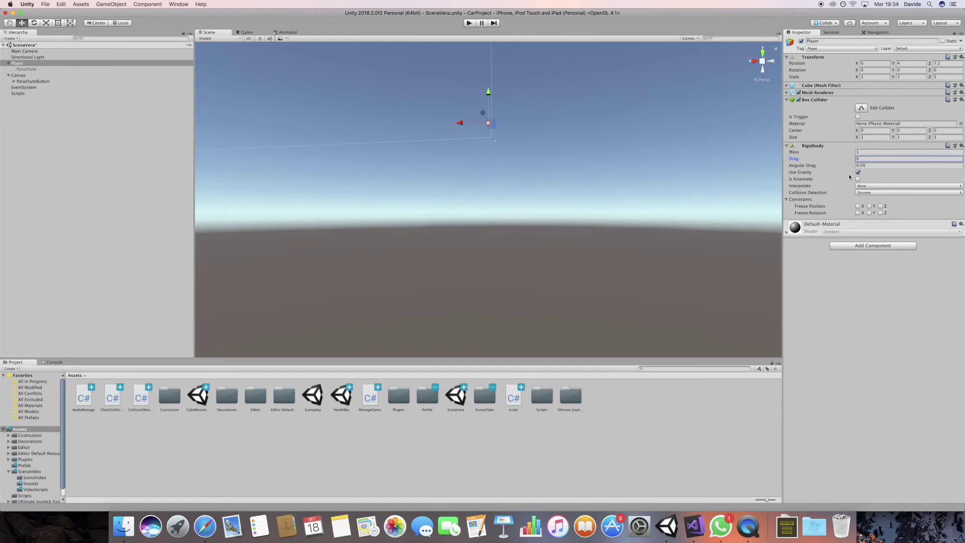
Step: Set the Player Rigidbody mass to 0.1, then run and stop a fall test
{"action": "left_click", "coordinate": [862, 152]}
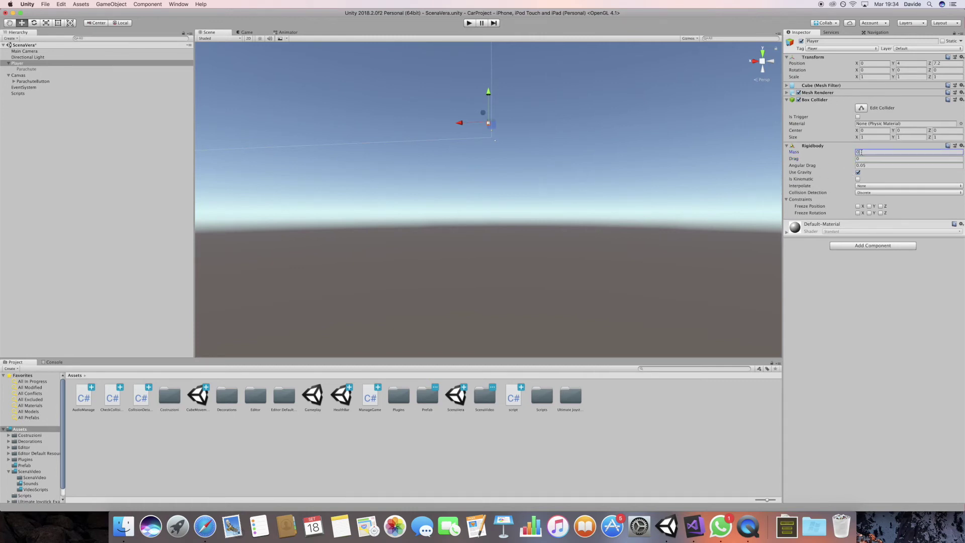
{"action": "left_click", "coordinate": [468, 21]}
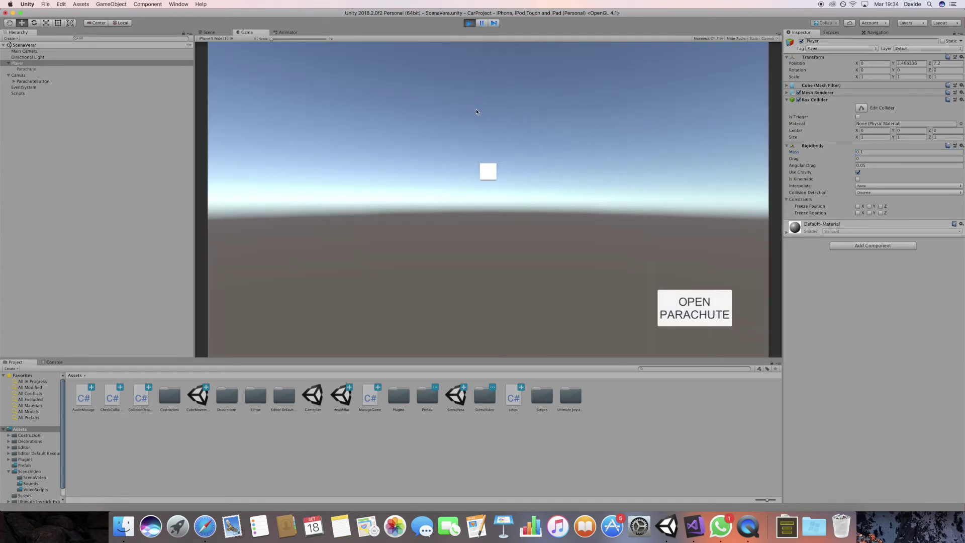
{"action": "left_click", "coordinate": [468, 23]}
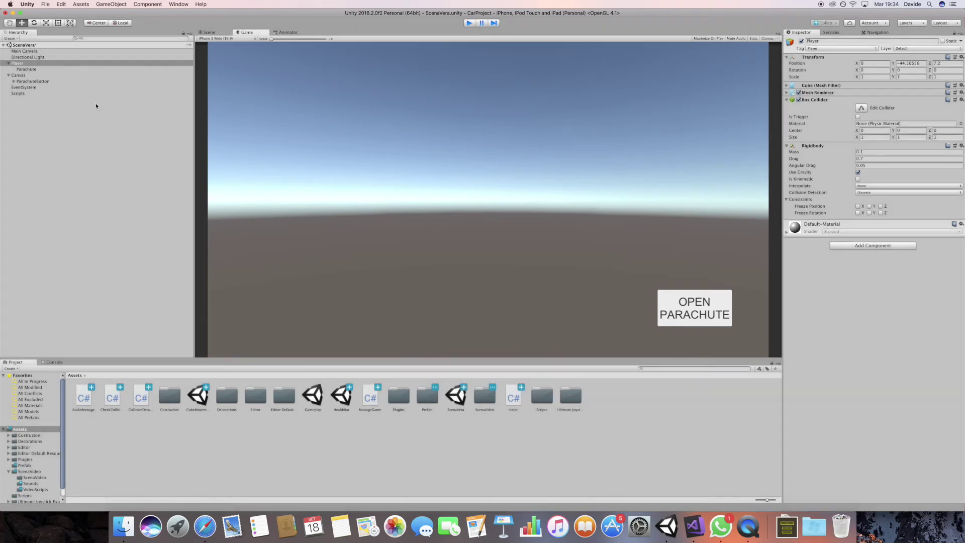
Step: Add a Rigidbody component to the Parachute object
{"action": "left_click", "coordinate": [49, 69]}
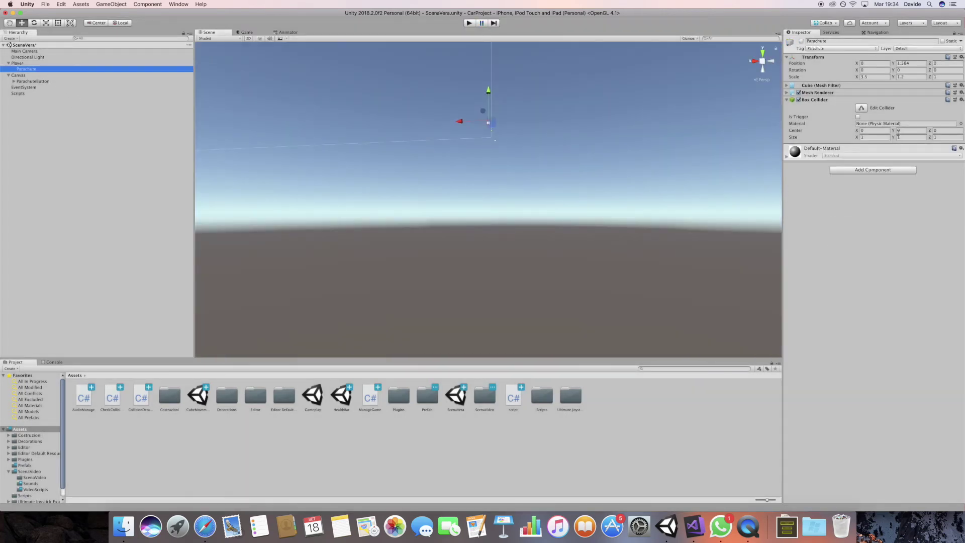
{"action": "left_click", "coordinate": [871, 171]}
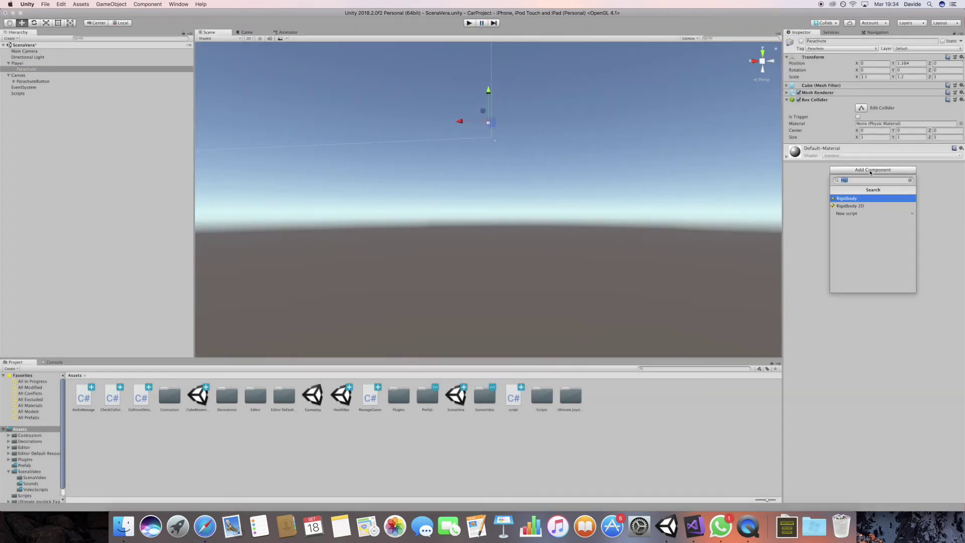
{"action": "key", "text": "Return"}
Step: Freeze all Parachute position and rotation axes and turn off Use Gravity
{"action": "left_click", "coordinate": [857, 206]}
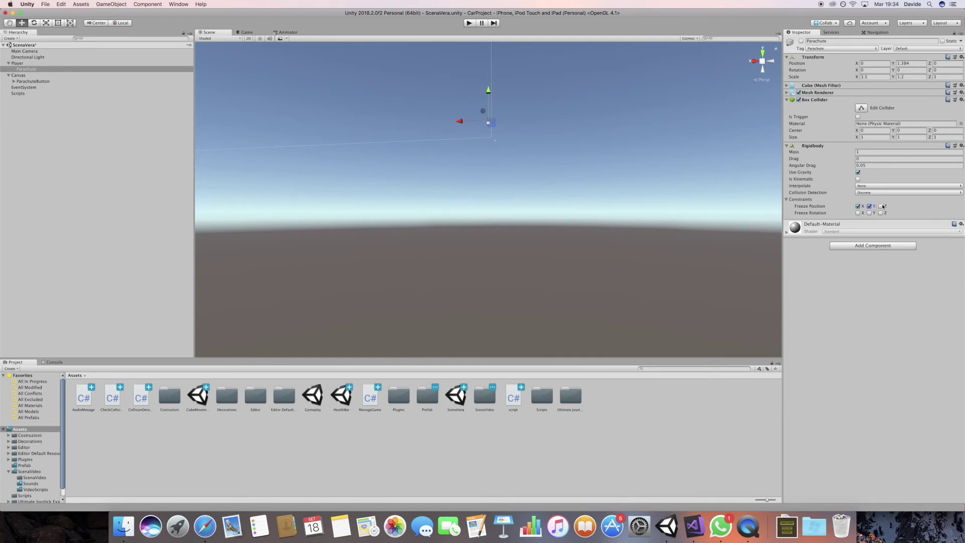
{"action": "left_click", "coordinate": [881, 206]}
{"action": "left_click", "coordinate": [880, 213]}
{"action": "left_click", "coordinate": [857, 173]}
{"action": "left_click", "coordinate": [694, 525]}
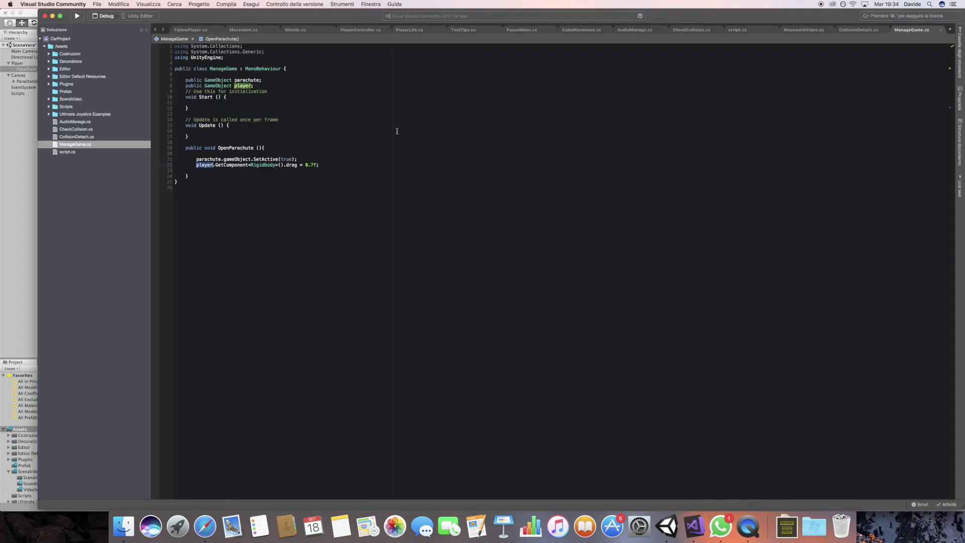
Step: Change the OpenParachute drag value from 0.7f to 3f and return to Unity
{"action": "key", "text": "BackSpace"}
{"action": "key", "text": "BackSpace"}
{"action": "key", "text": "BackSpace"}
{"action": "type", "text": "3"}
{"action": "left_click", "coordinate": [667, 525]}
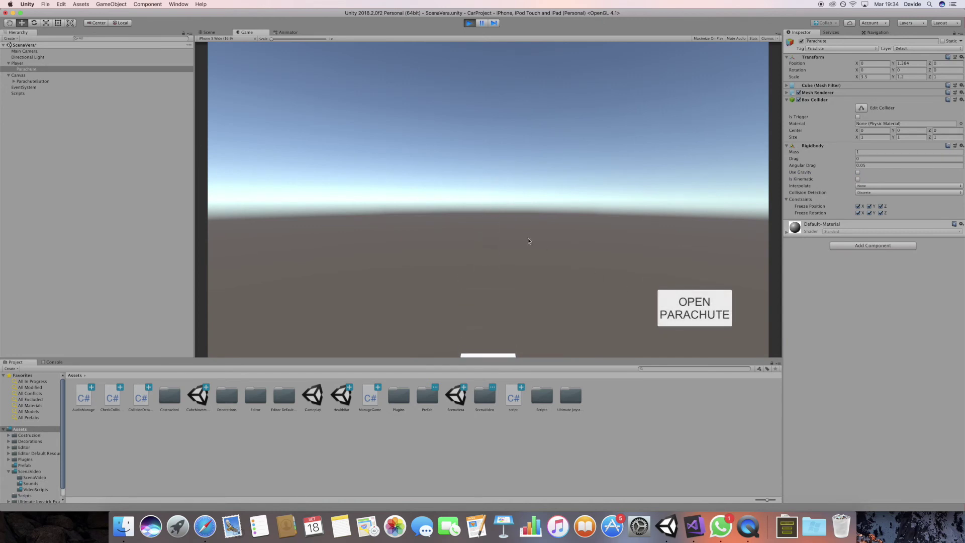
Step: Raise the Player cube on Y, then play-test clicking OPEN PARACHUTE mid-fall
{"action": "left_click", "coordinate": [471, 21]}
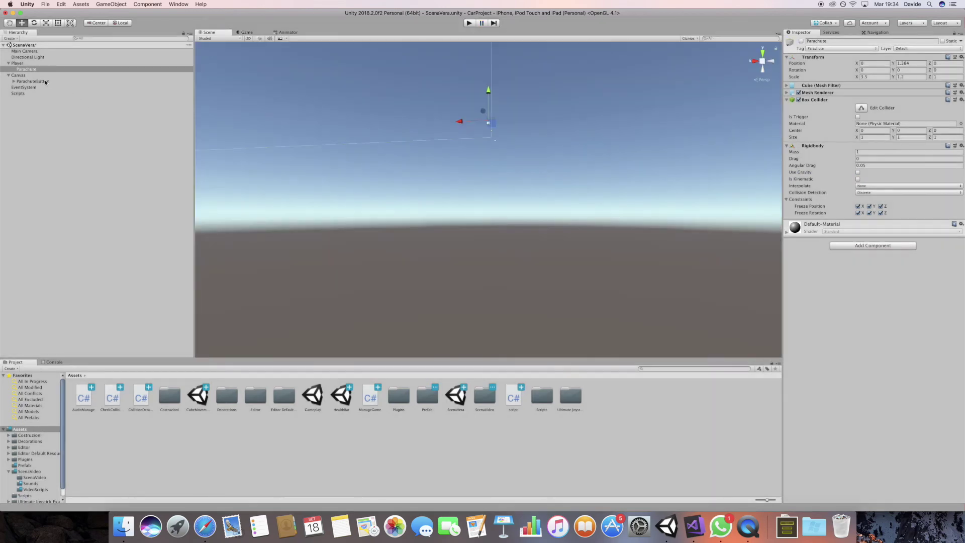
{"action": "left_click", "coordinate": [22, 63]}
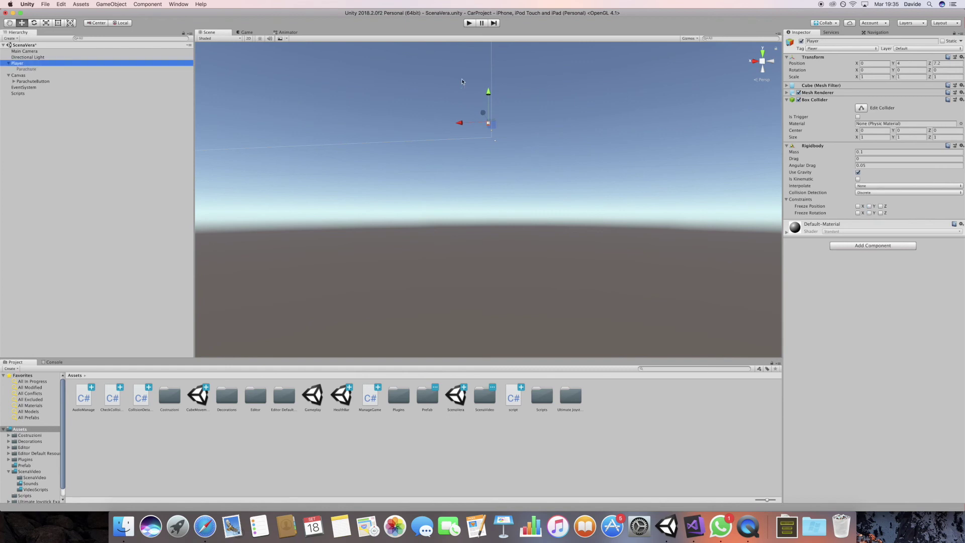
{"action": "left_click_drag", "start_coordinate": [479, 89], "coordinate": [479, 50]}
{"action": "left_click", "coordinate": [469, 23]}
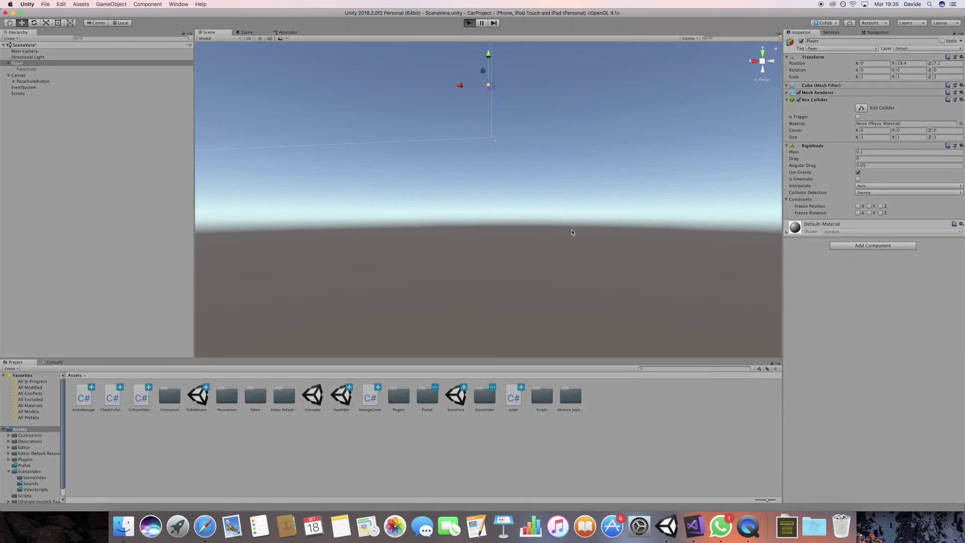
{"action": "left_click", "coordinate": [679, 303]}
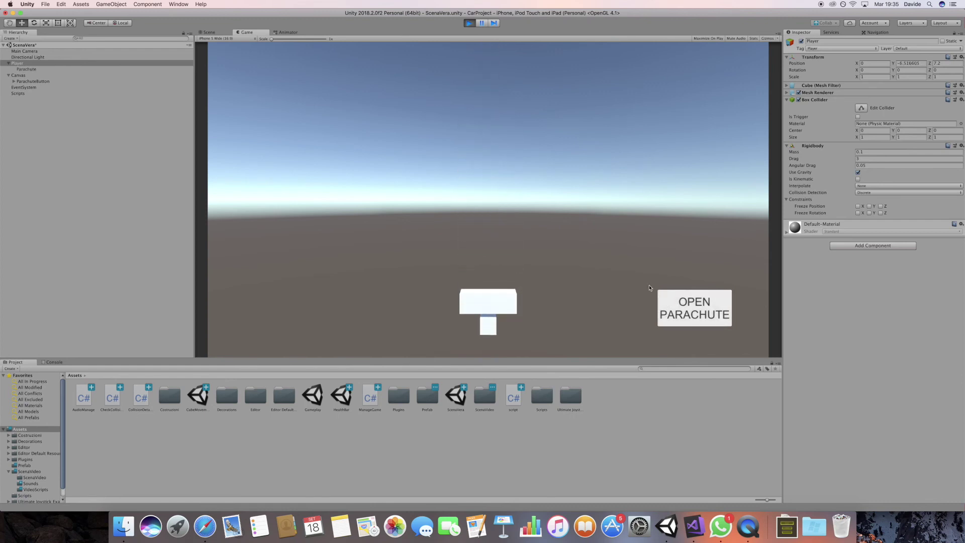
{"action": "left_click", "coordinate": [469, 23]}
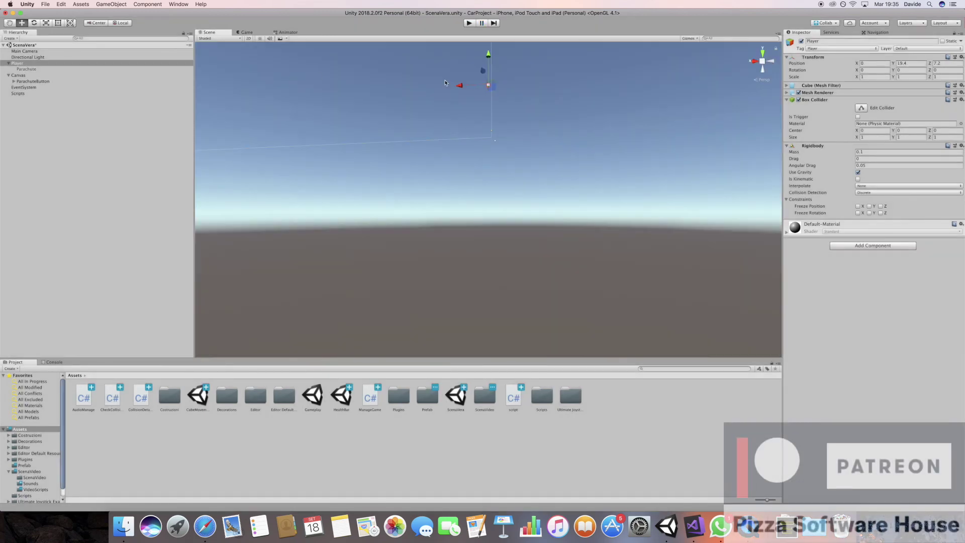
Step: Save the current scene with Ctrl+S
{"action": "key", "text": "ctrl+s"}
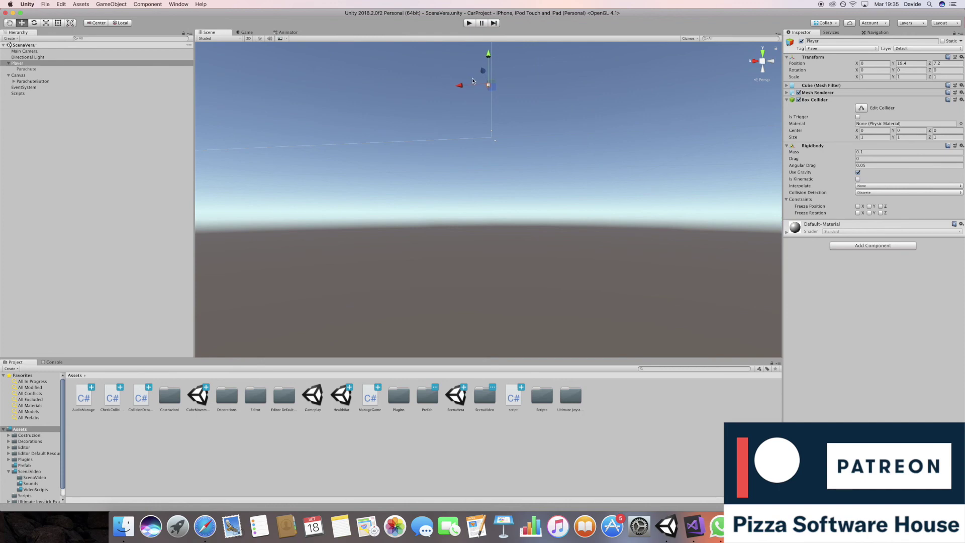